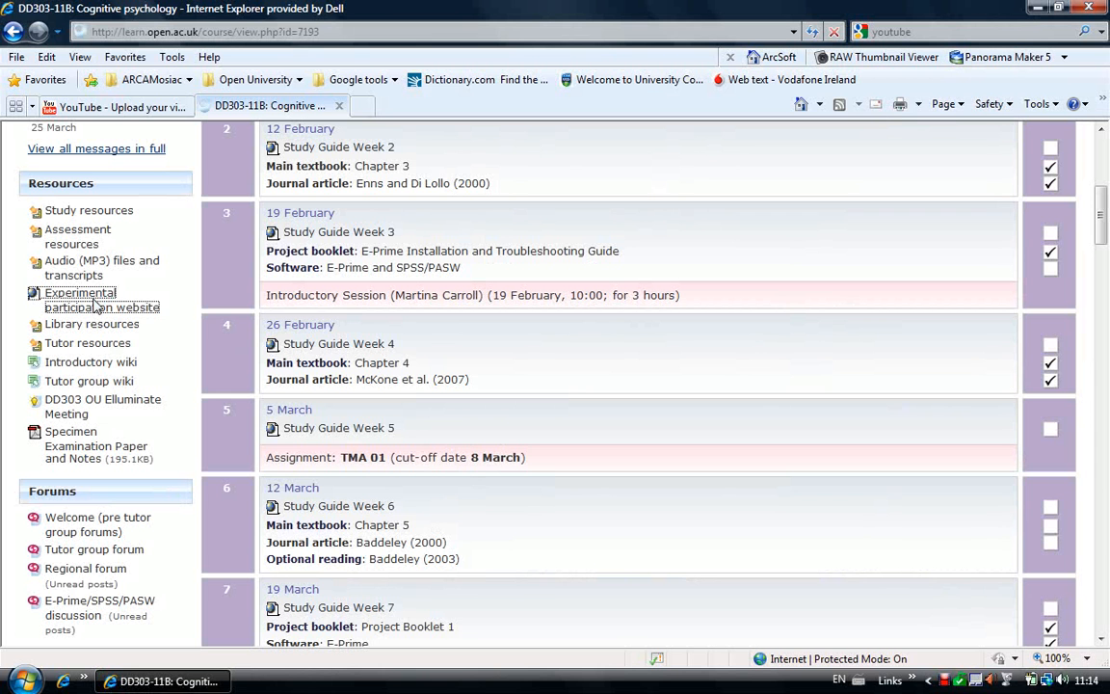
Open the Experimental participation website from the course resources and go to its data set downloads
{"action": "left_click", "coordinate": [97, 305]}
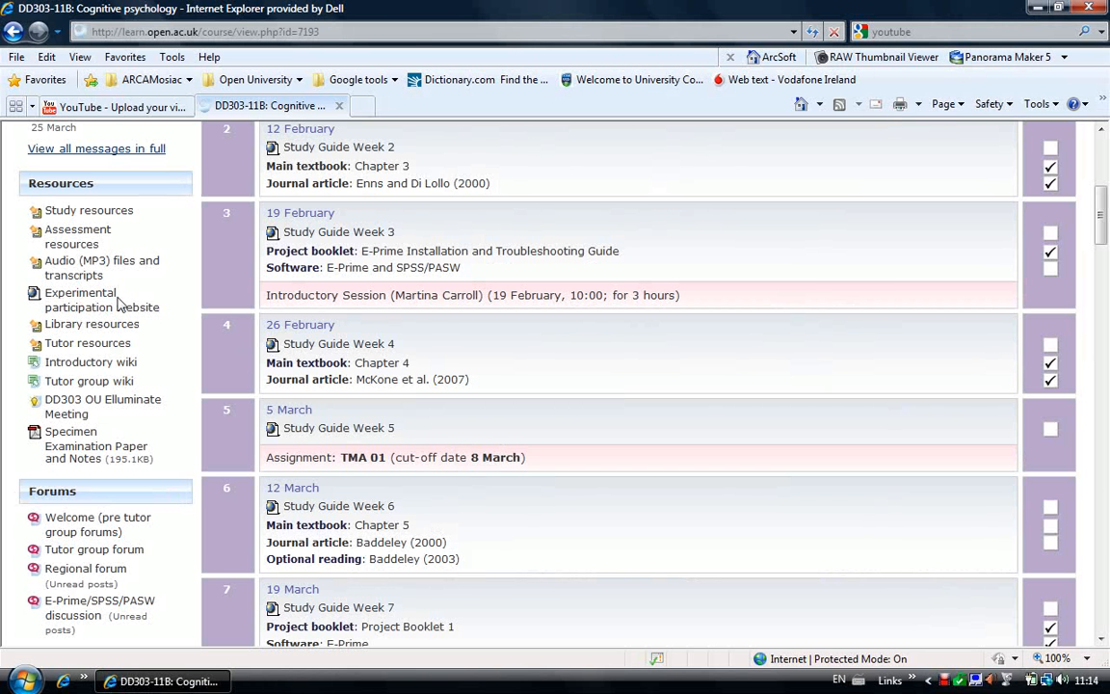
{"action": "left_click", "coordinate": [102, 308]}
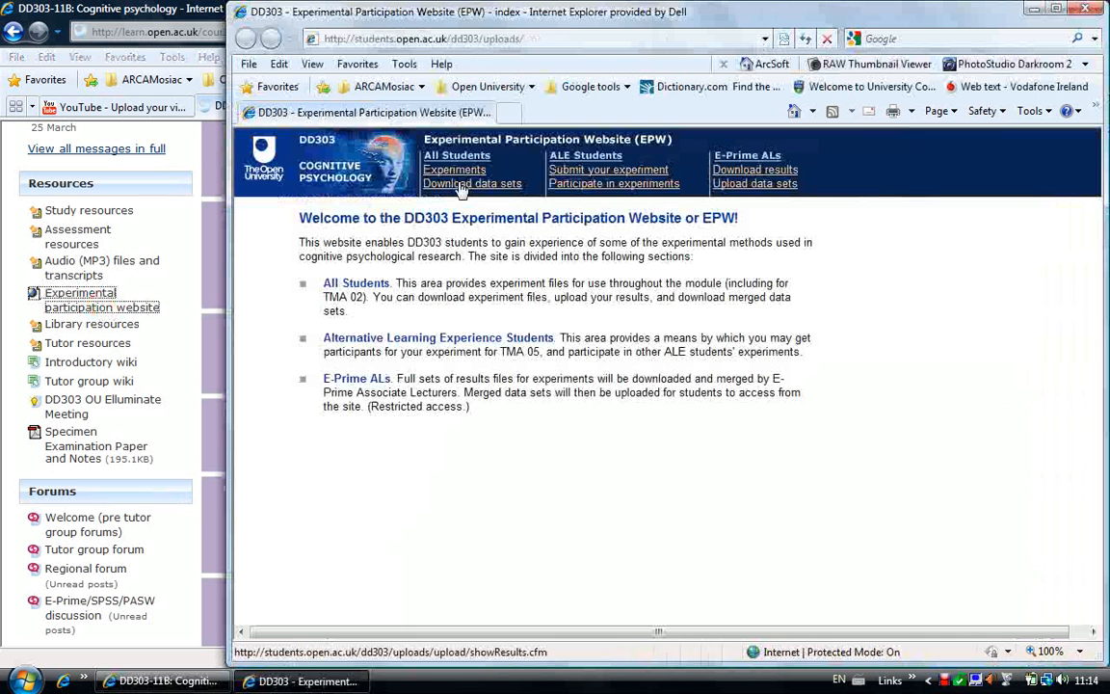
{"action": "left_click", "coordinate": [461, 185]}
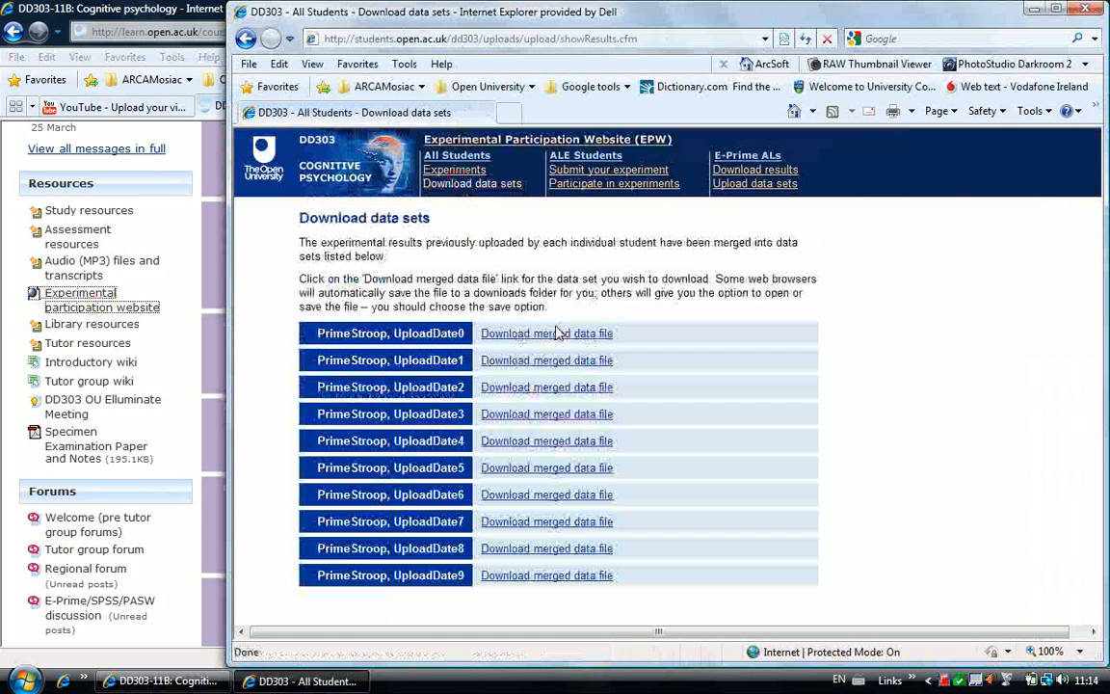
Download the merged data file for PrimeStroop, UploadDate2 and save it as UploadDate2.emrg in the ePrime folder
{"action": "left_click", "coordinate": [541, 390]}
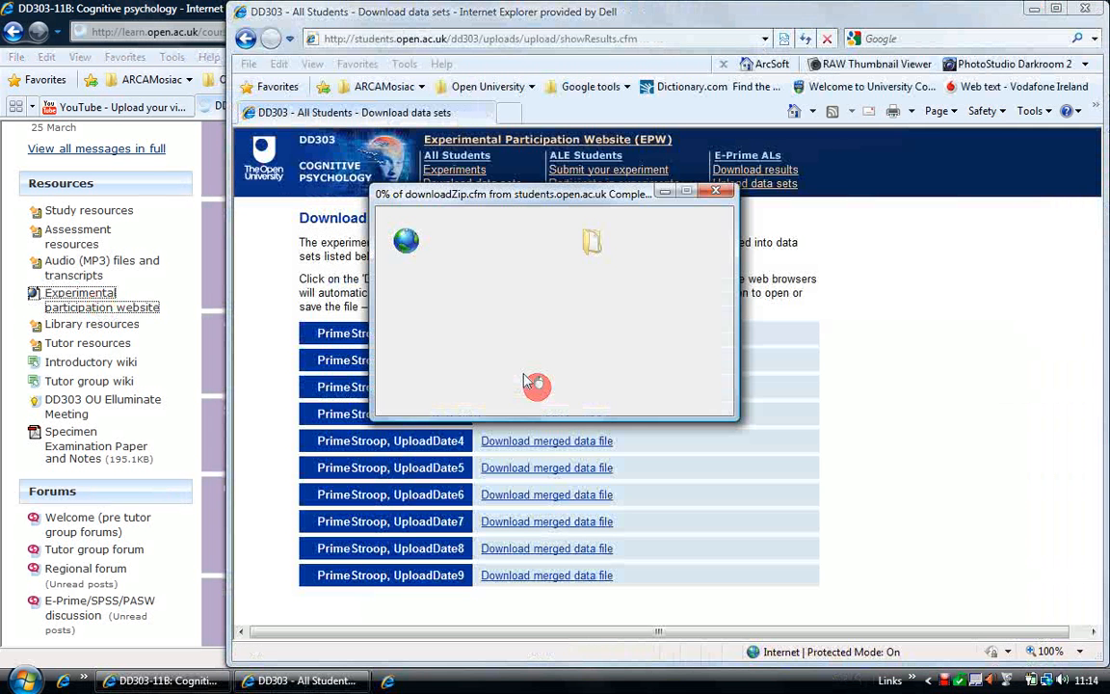
{"action": "left_click", "coordinate": [603, 346]}
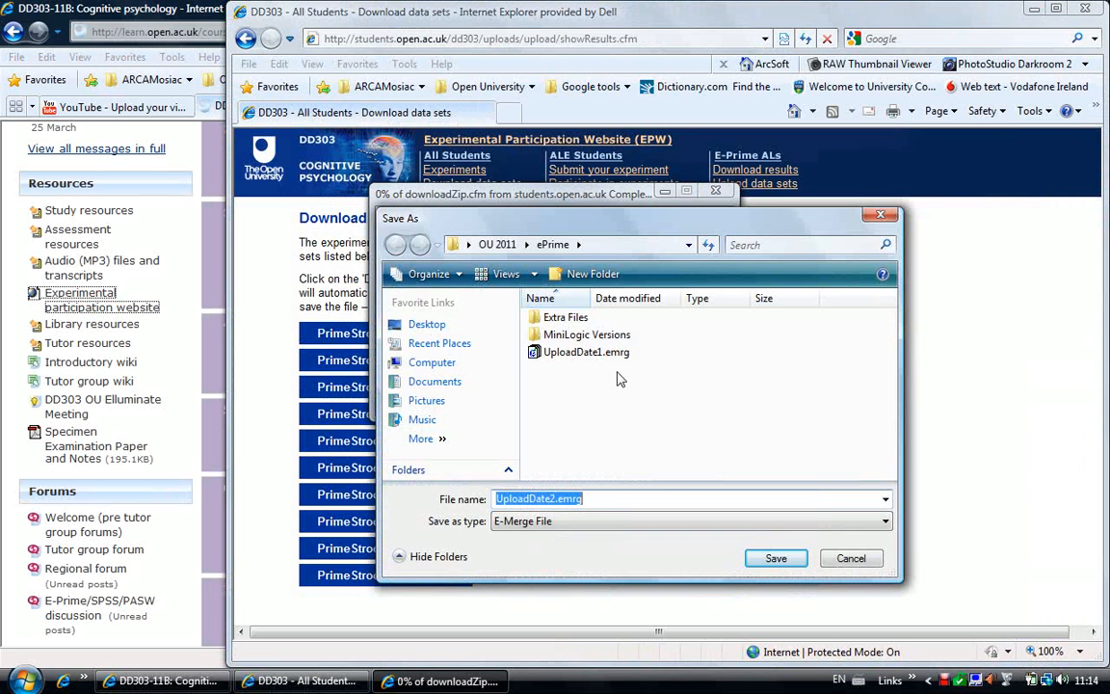
{"action": "left_click", "coordinate": [776, 559]}
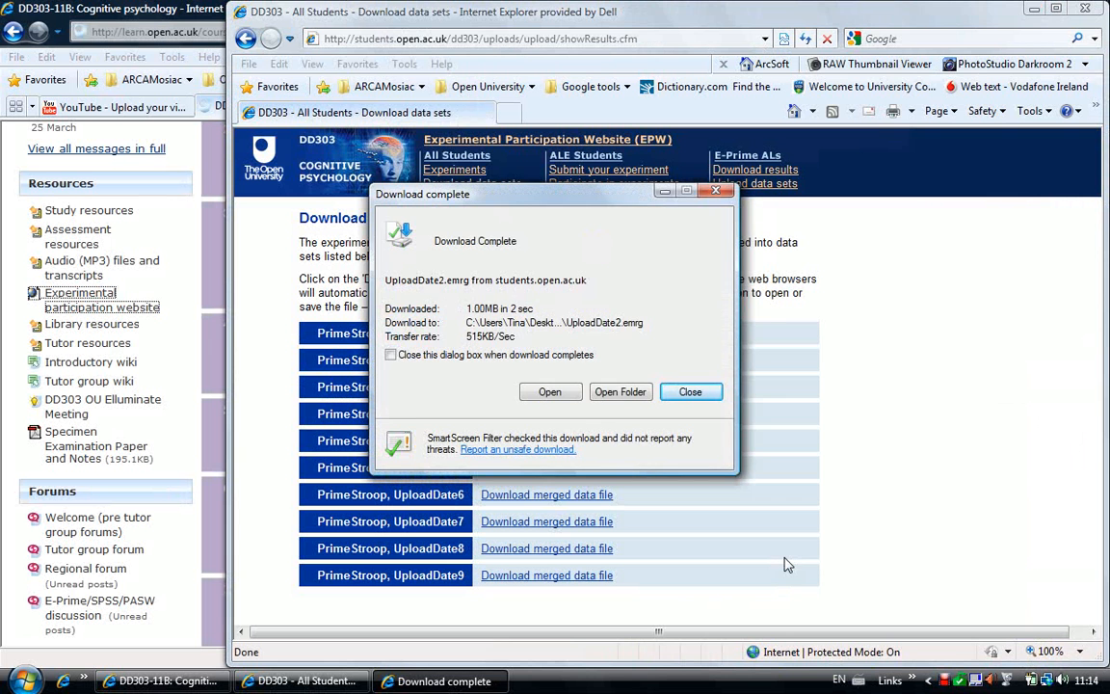
{"action": "left_click", "coordinate": [691, 391]}
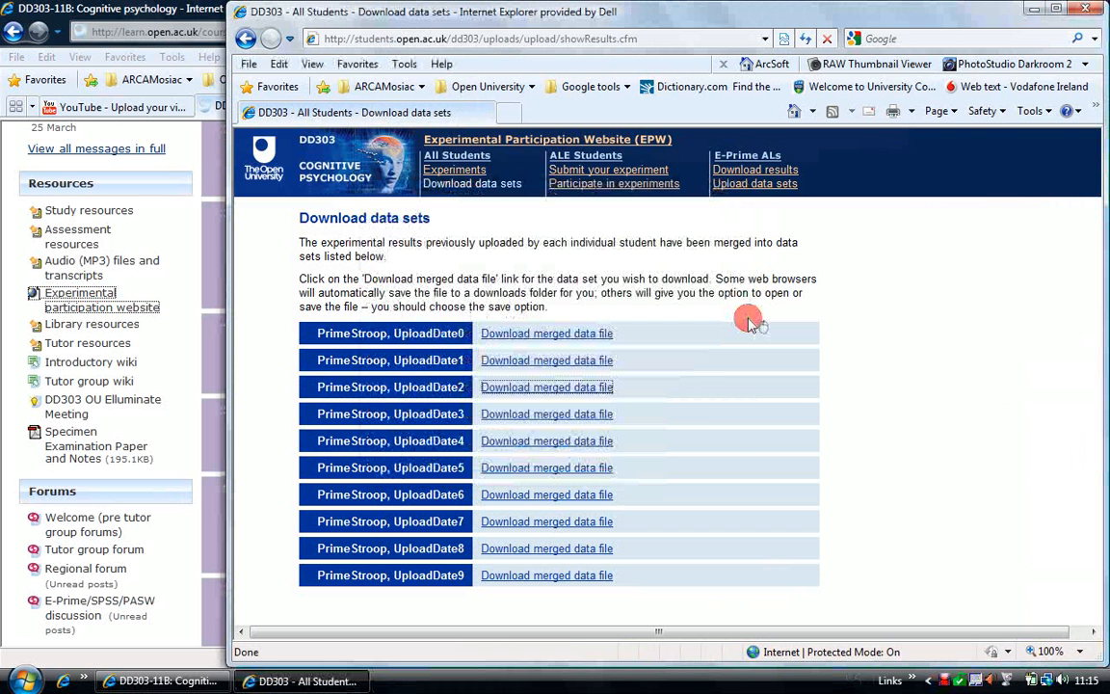
Close the Experimental Participation Website window and minimise the course page to reach the desktop
{"action": "left_click", "coordinate": [1083, 9]}
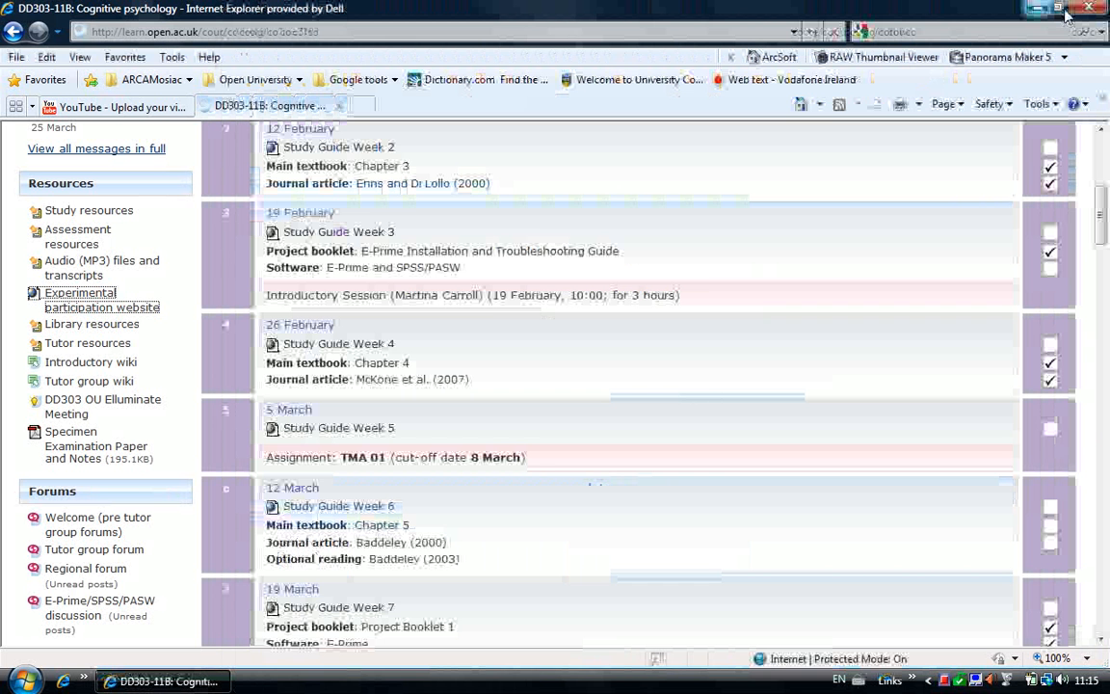
{"action": "left_click", "coordinate": [1089, 8]}
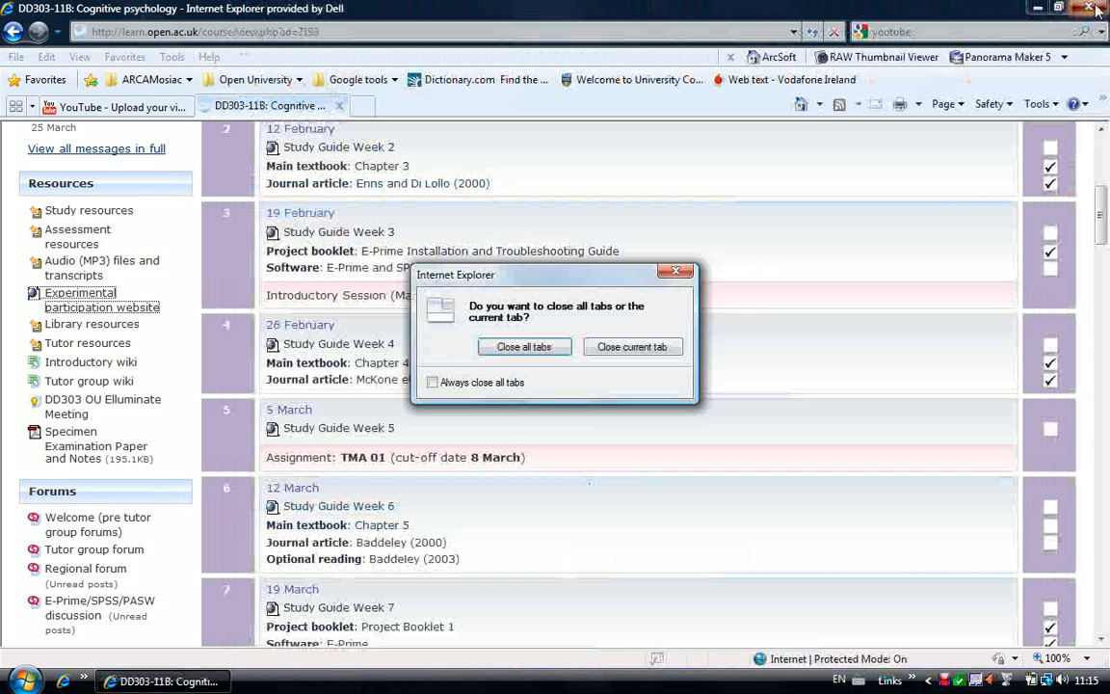
{"action": "left_click", "coordinate": [695, 273]}
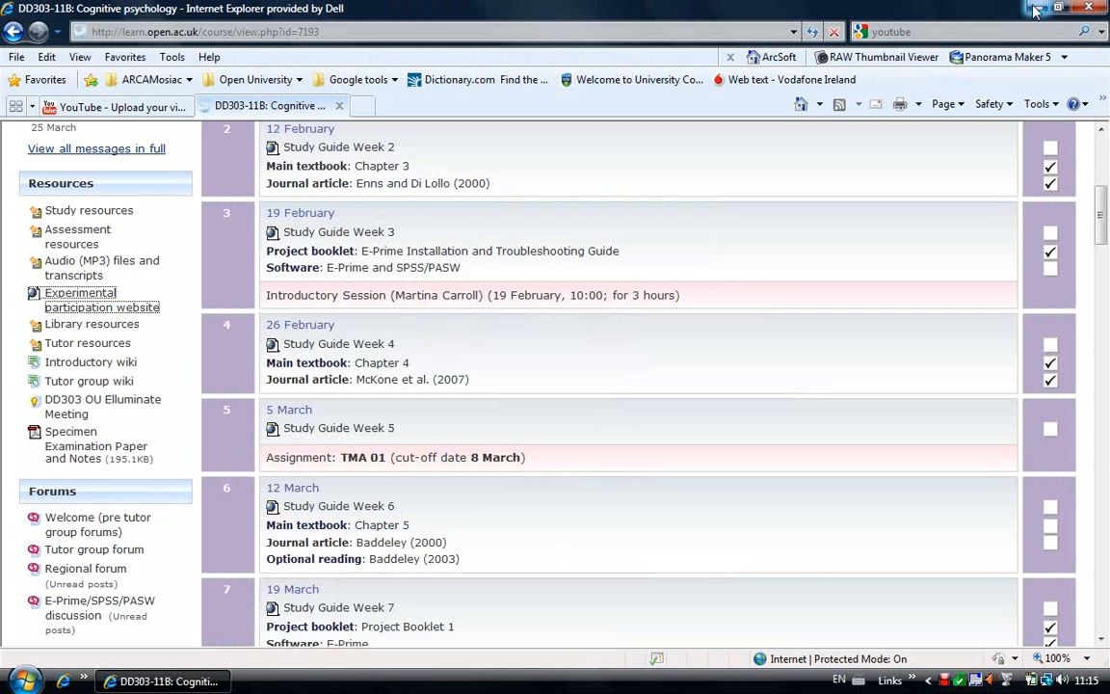
{"action": "left_click", "coordinate": [1036, 9]}
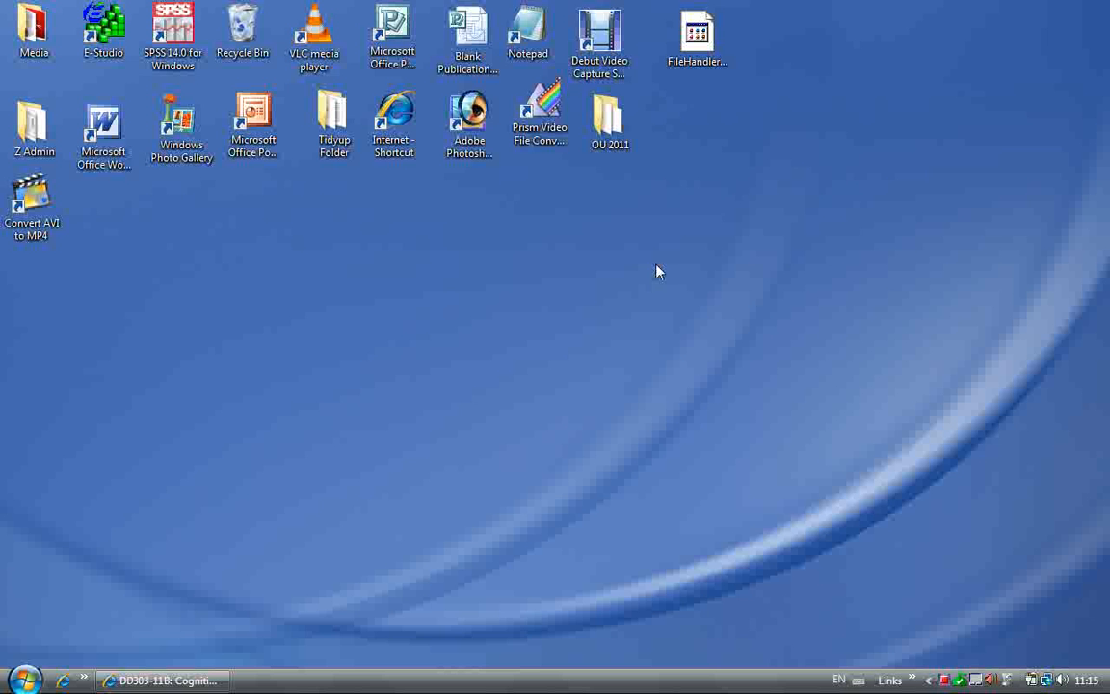
Open UploadDate2.emrg from the ePrime folder inside the OU 2011 desktop folder, switching to E-DataAid
{"action": "double_click", "coordinate": [607, 120]}
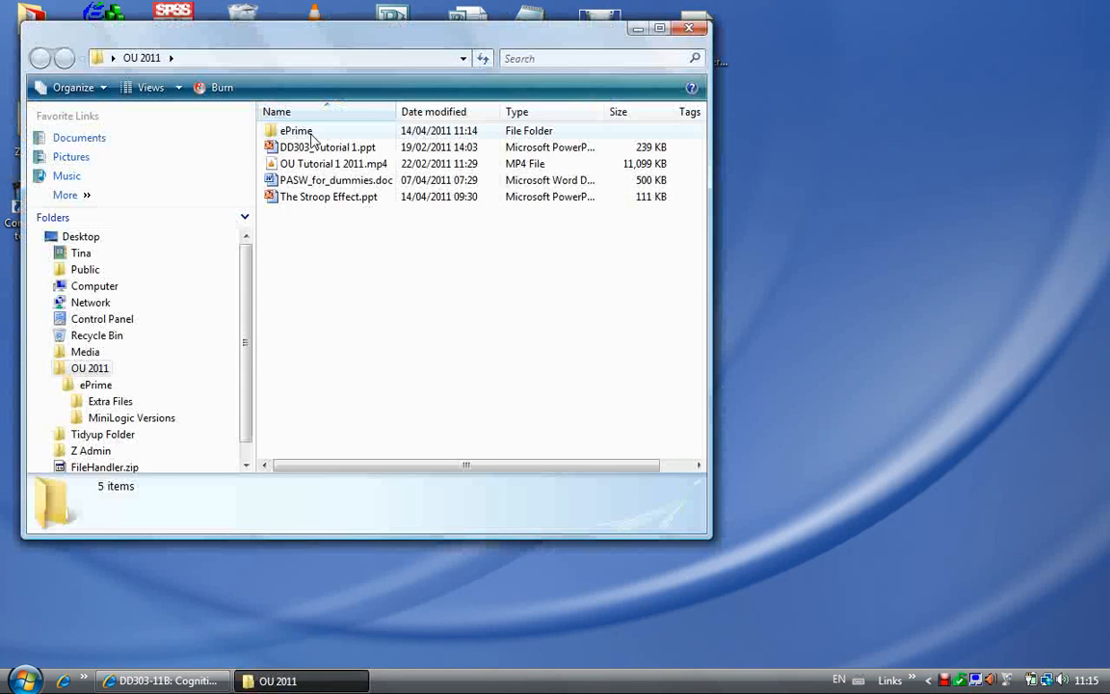
{"action": "double_click", "coordinate": [311, 135]}
{"action": "left_click", "coordinate": [319, 167]}
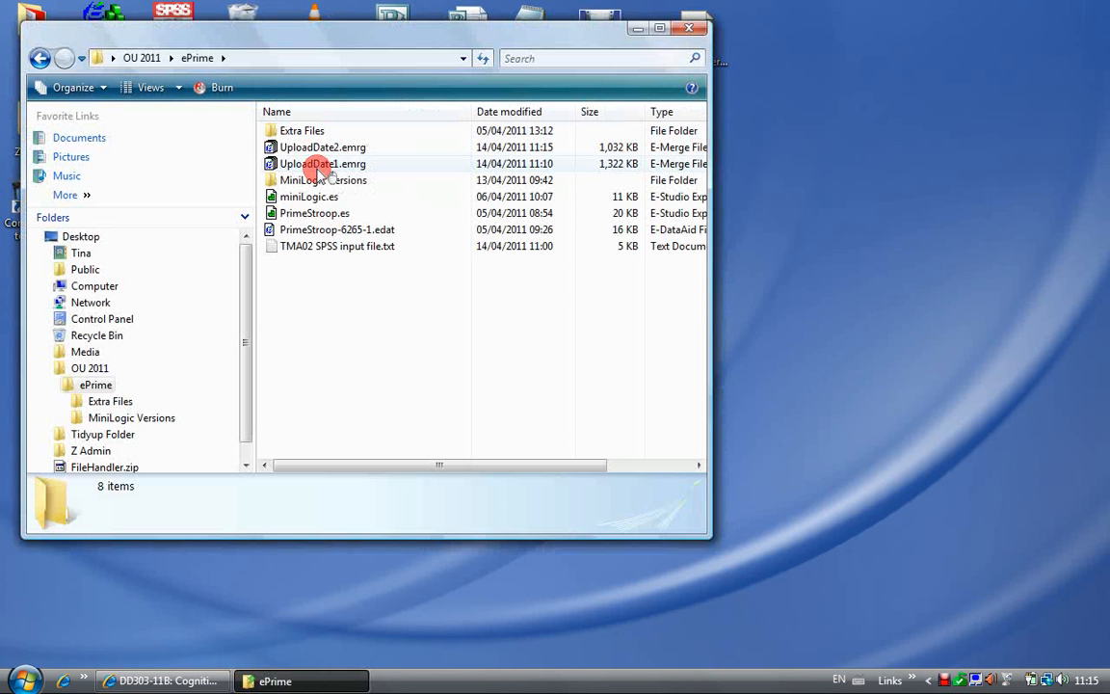
{"action": "left_click", "coordinate": [347, 151]}
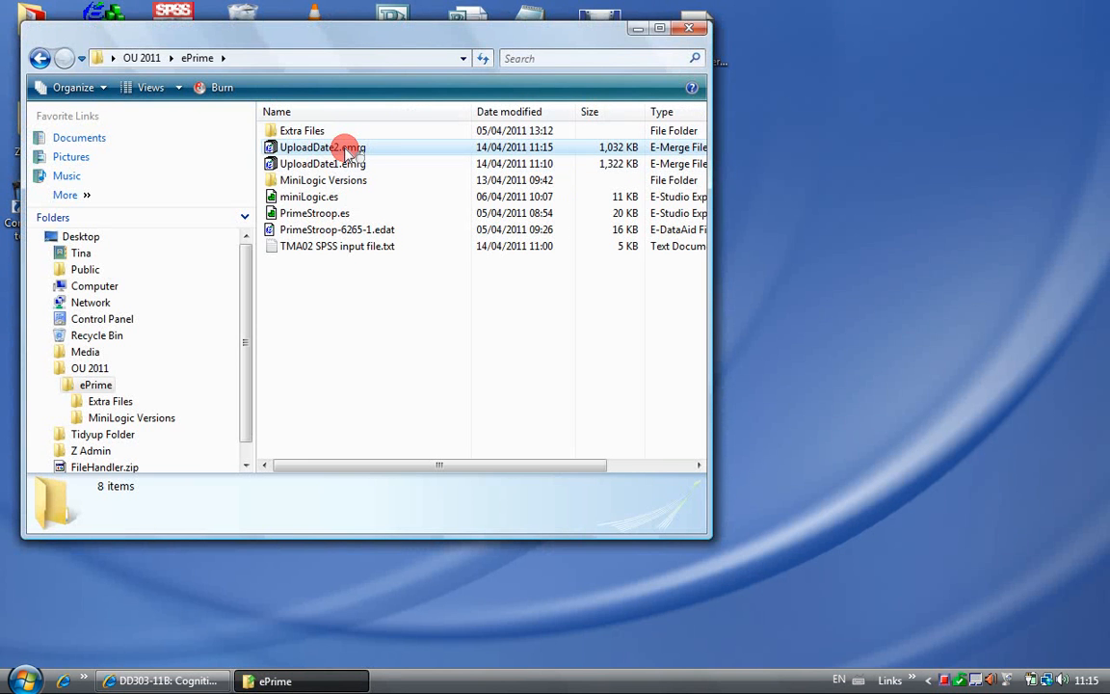
{"action": "double_click", "coordinate": [347, 152]}
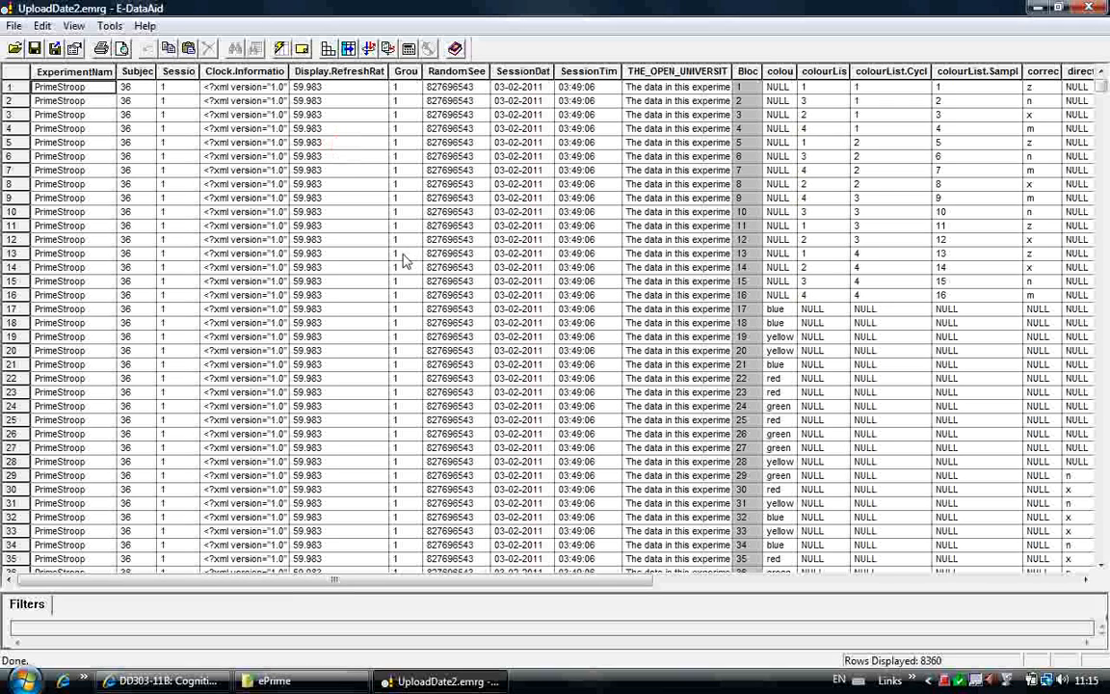
Widen the Stimulus.ACC and Stimulus.RT columns to show their full names and look through the data to the last row
{"action": "left_click_drag", "start_coordinate": [311, 588], "coordinate": [987, 186]}
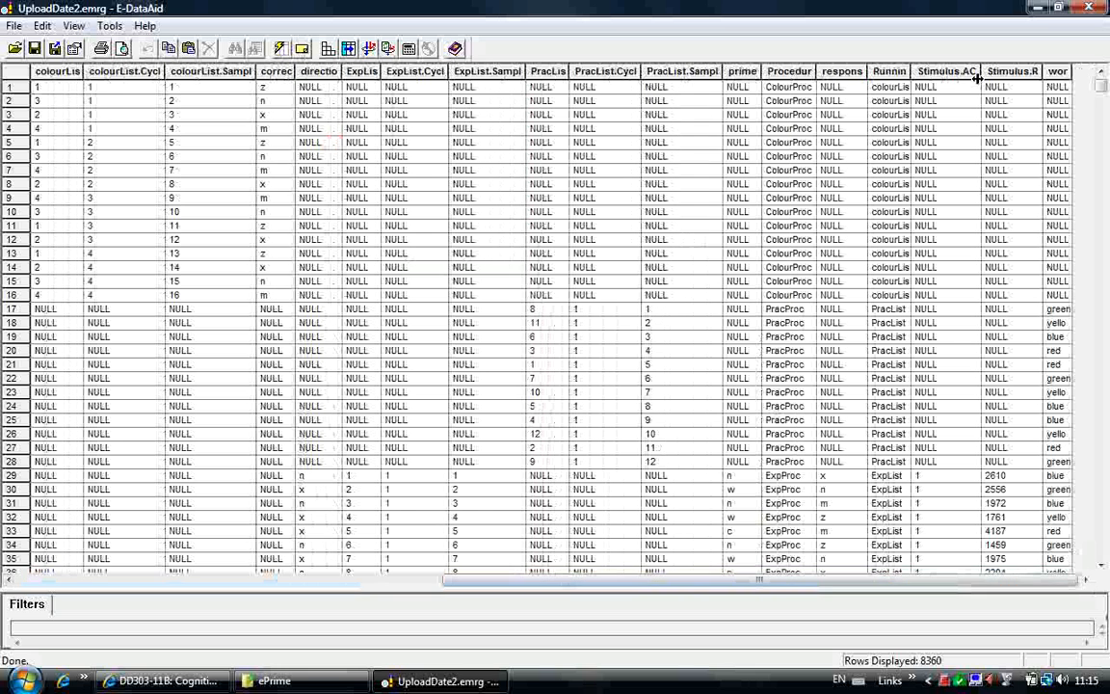
{"action": "left_click_drag", "start_coordinate": [981, 71], "coordinate": [1082, 71]}
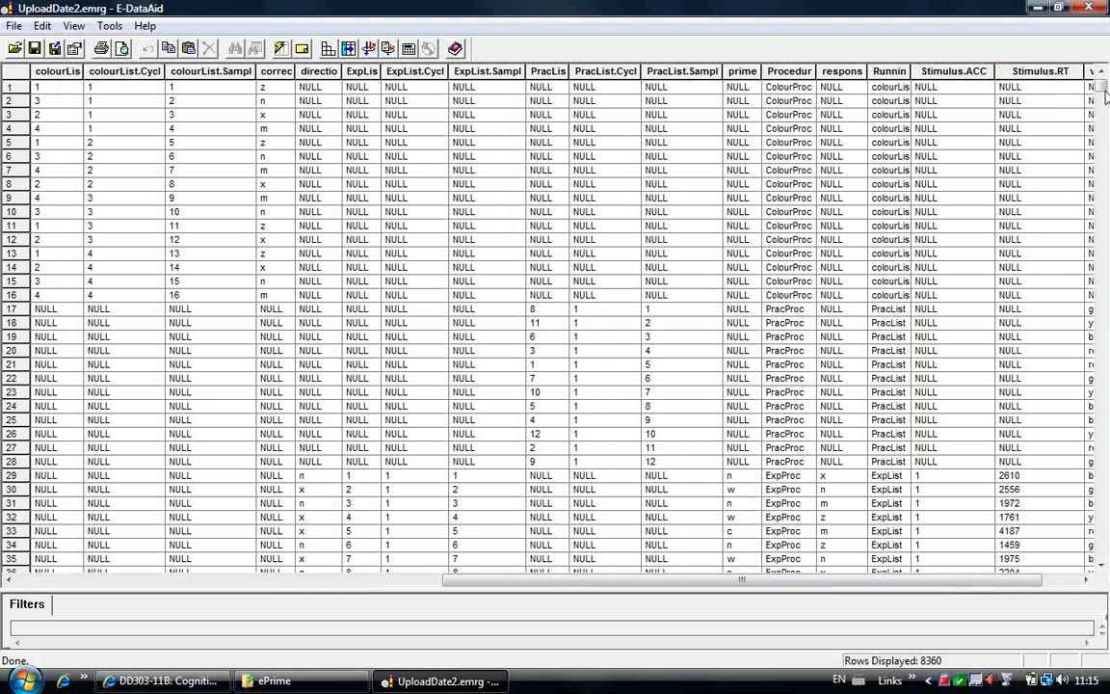
{"action": "mouse_move", "coordinate": [1103, 90]}
{"action": "left_mouse_down"}
{"action": "mouse_move", "coordinate": [1106, 113]}
{"action": "mouse_move", "coordinate": [1106, 87]}
{"action": "left_mouse_up"}
{"action": "left_click_drag", "start_coordinate": [1104, 88], "coordinate": [1103, 551]}
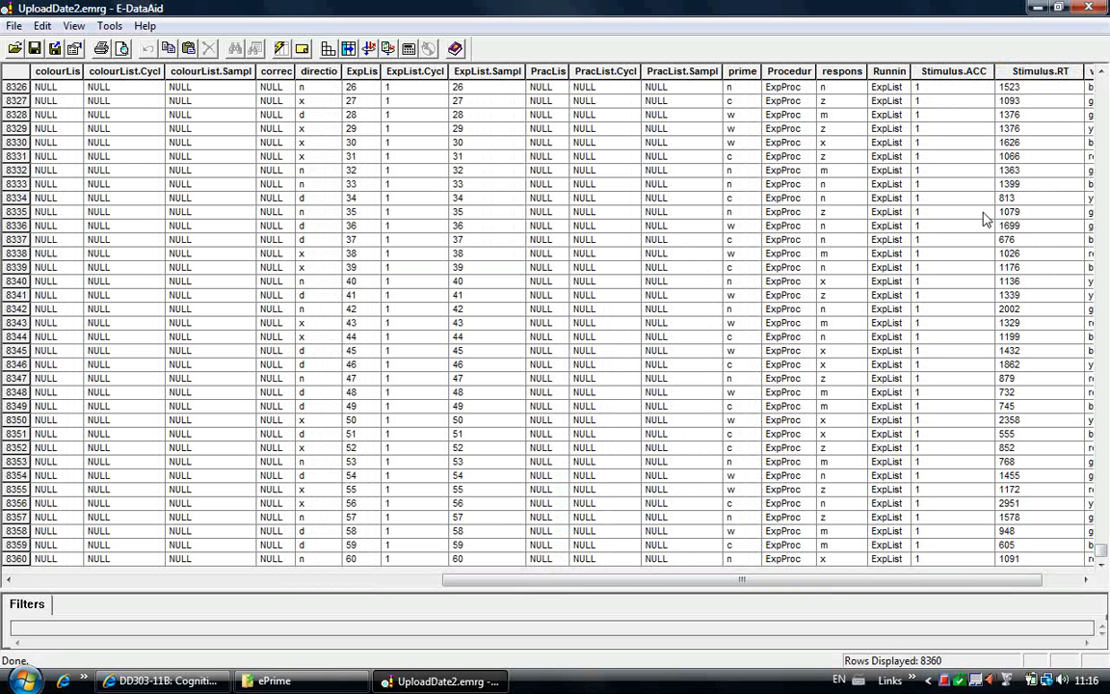
Start a new analysis of the merged data with the mean of Stimulus.RT as its data variable
{"action": "left_click", "coordinate": [409, 49]}
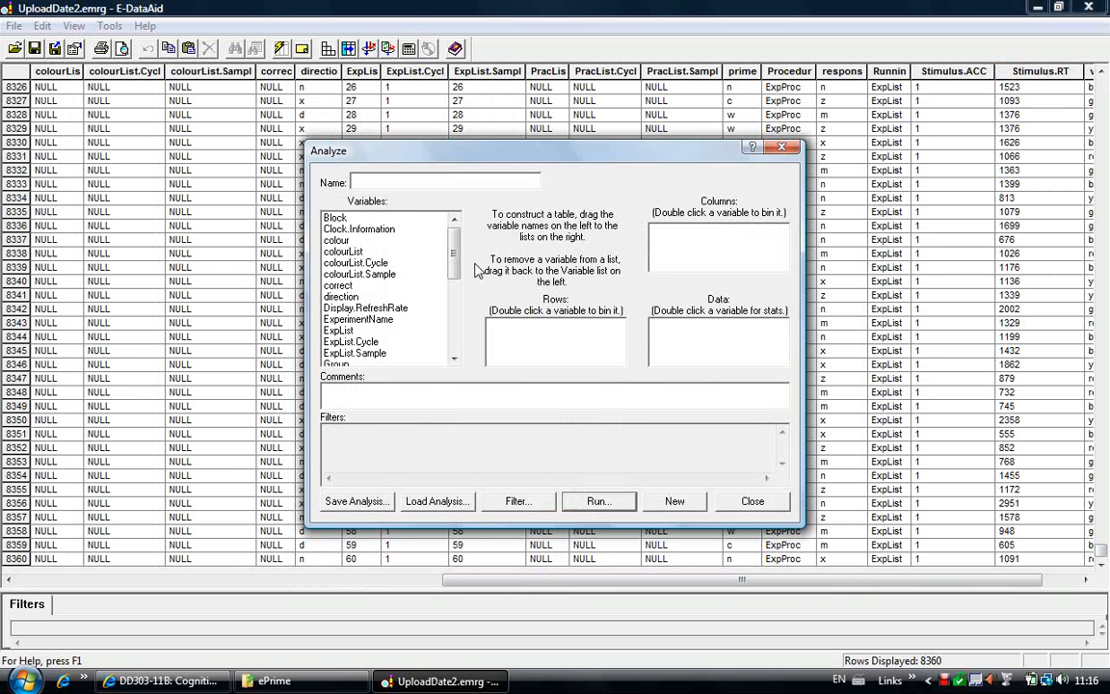
{"action": "left_click_drag", "start_coordinate": [457, 271], "coordinate": [457, 343]}
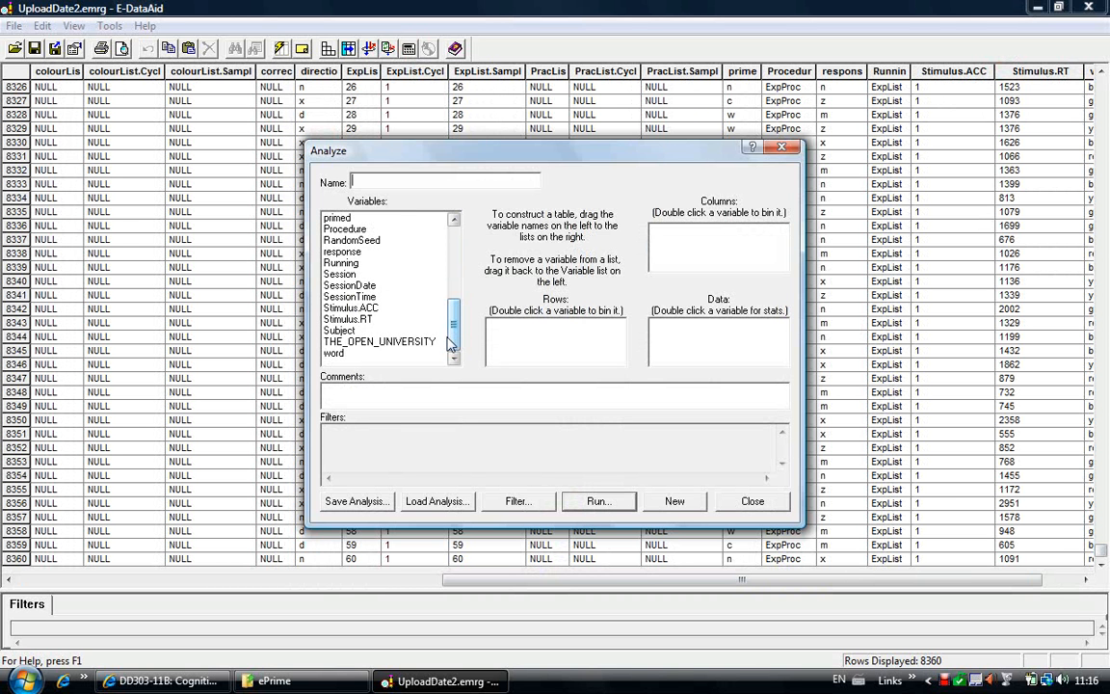
{"action": "left_click", "coordinate": [359, 322]}
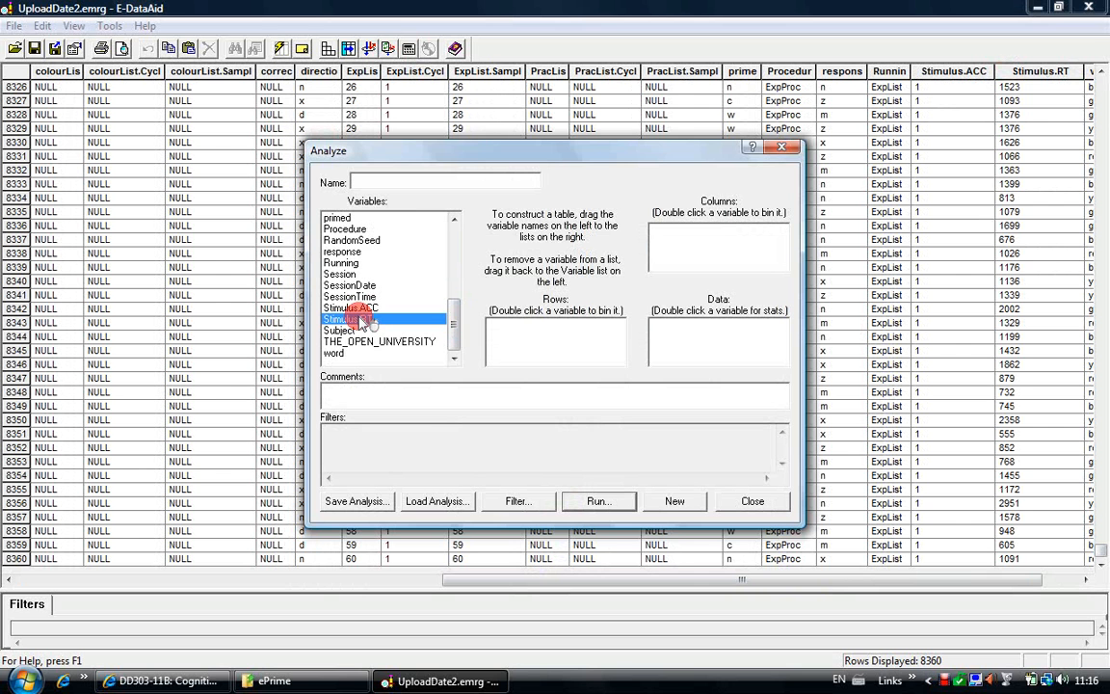
{"action": "left_click_drag", "start_coordinate": [359, 322], "coordinate": [683, 347]}
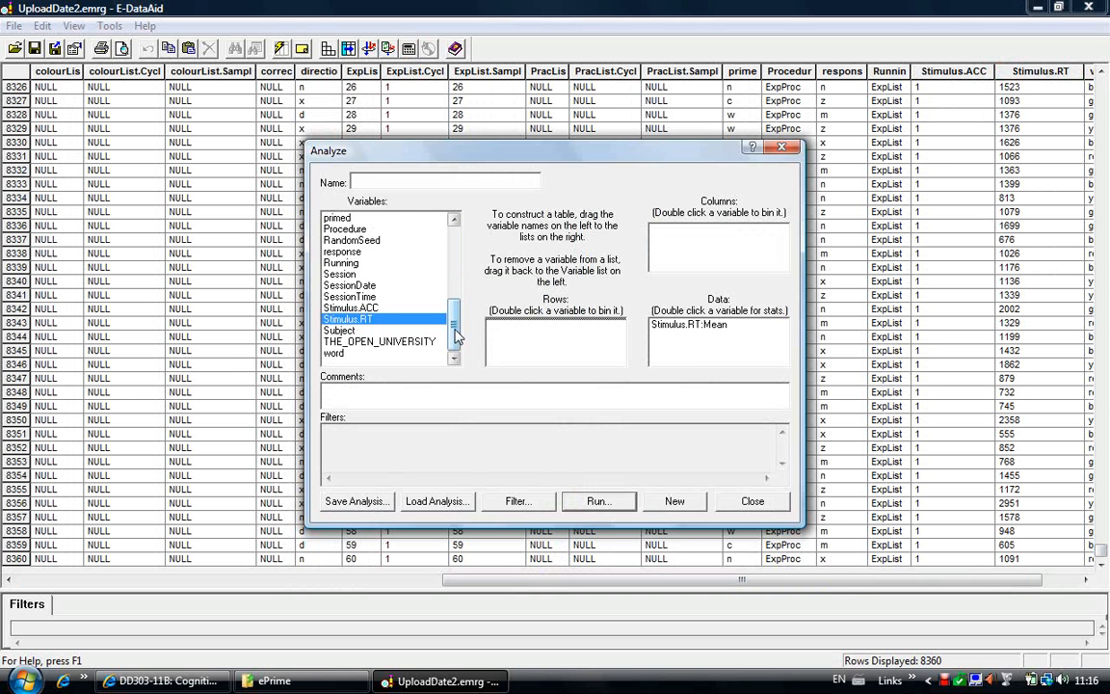
Assign primed and direction as the analysis table's column variables and Subject as its row variable
{"action": "left_click_drag", "start_coordinate": [456, 334], "coordinate": [456, 329]}
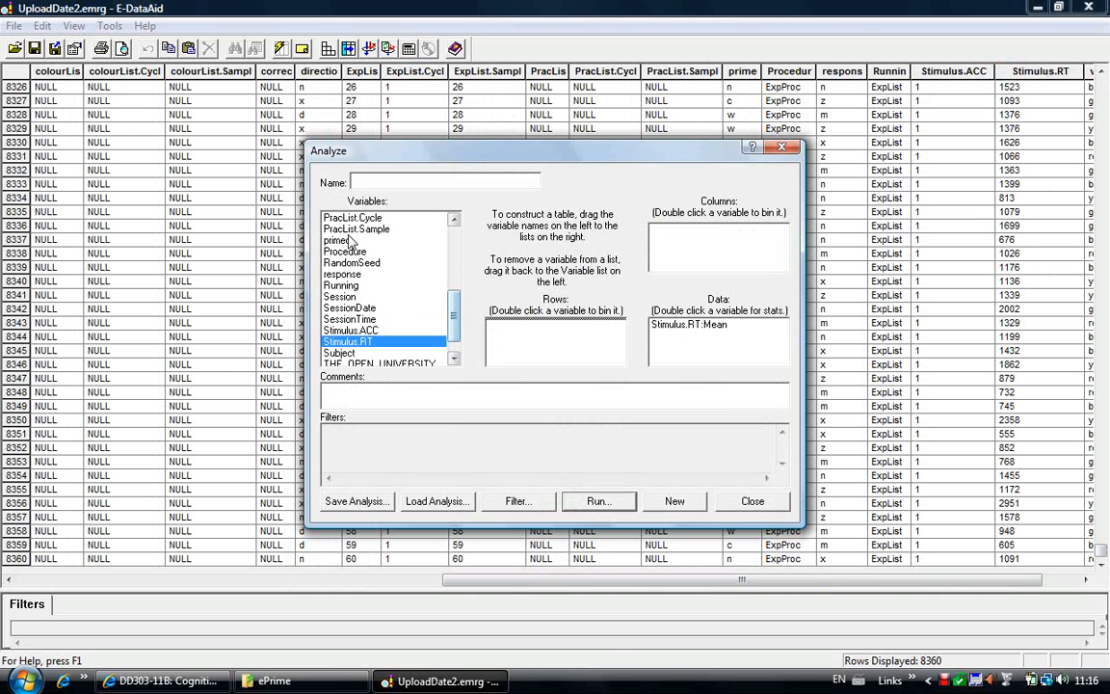
{"action": "left_click_drag", "start_coordinate": [351, 243], "coordinate": [643, 271]}
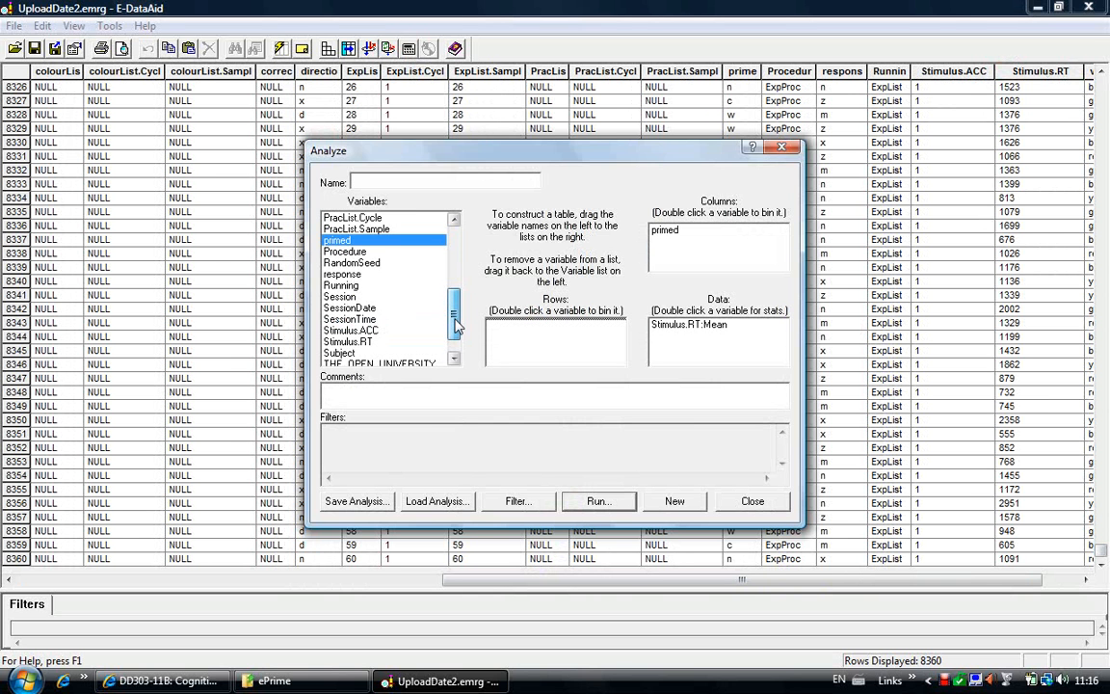
{"action": "left_click_drag", "start_coordinate": [457, 326], "coordinate": [457, 292]}
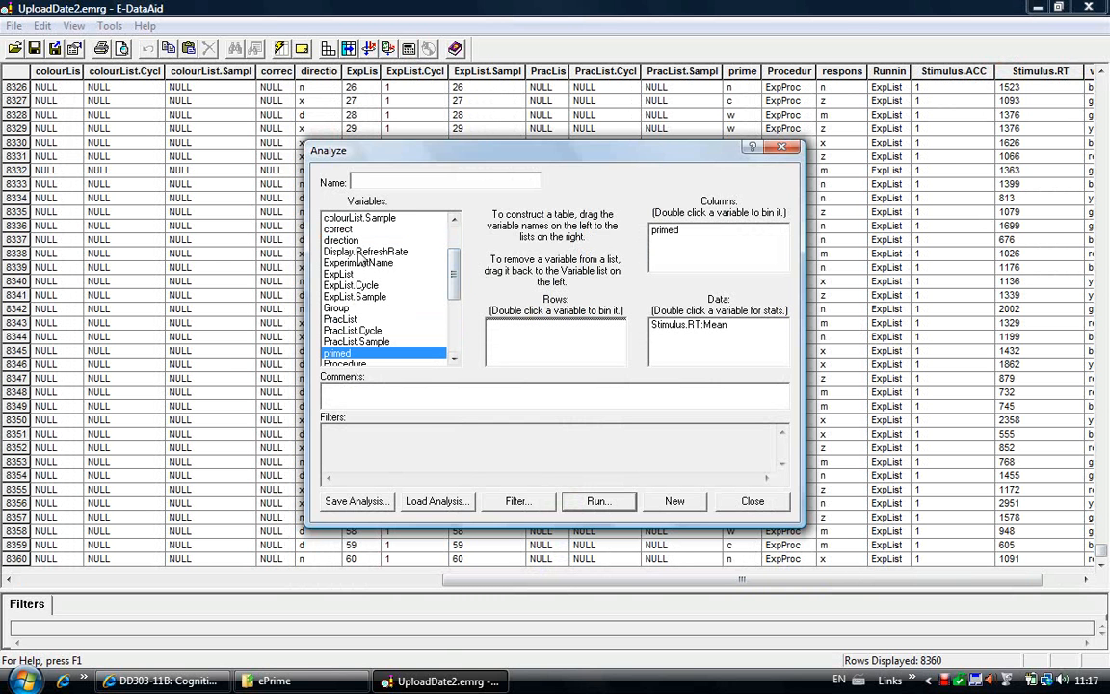
{"action": "left_click_drag", "start_coordinate": [353, 243], "coordinate": [730, 266]}
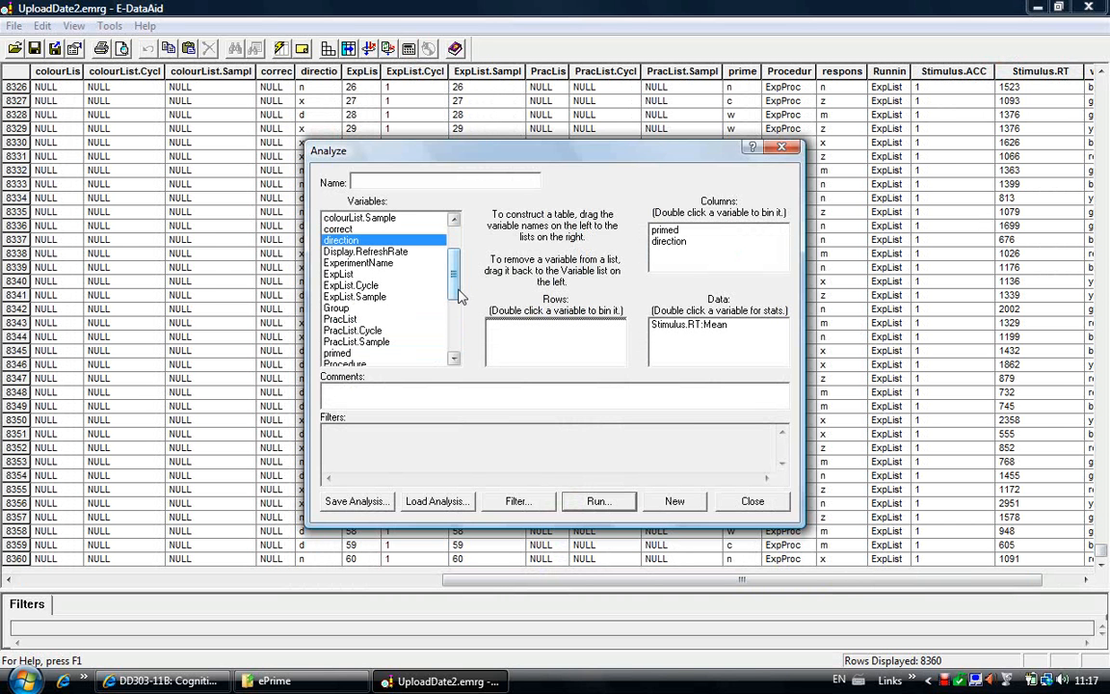
{"action": "left_click_drag", "start_coordinate": [455, 286], "coordinate": [460, 345]}
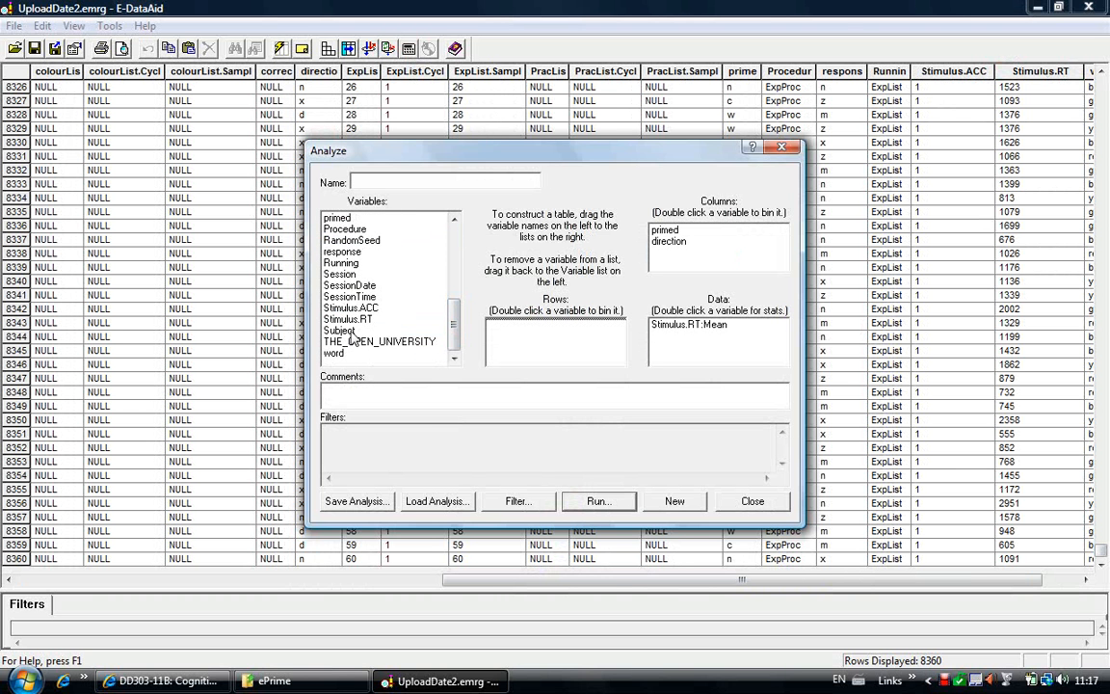
{"action": "left_click_drag", "start_coordinate": [351, 332], "coordinate": [530, 345]}
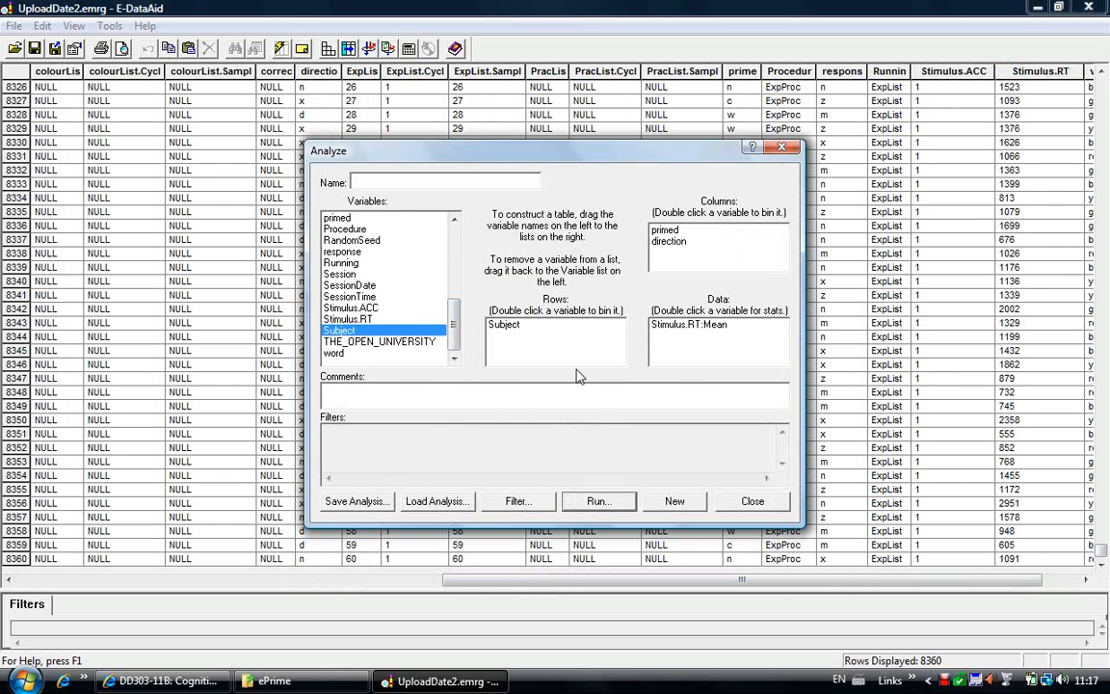
Add a checklist filter to the analysis that includes only the value 1 for Stimulus.ACC
{"action": "left_click", "coordinate": [526, 505]}
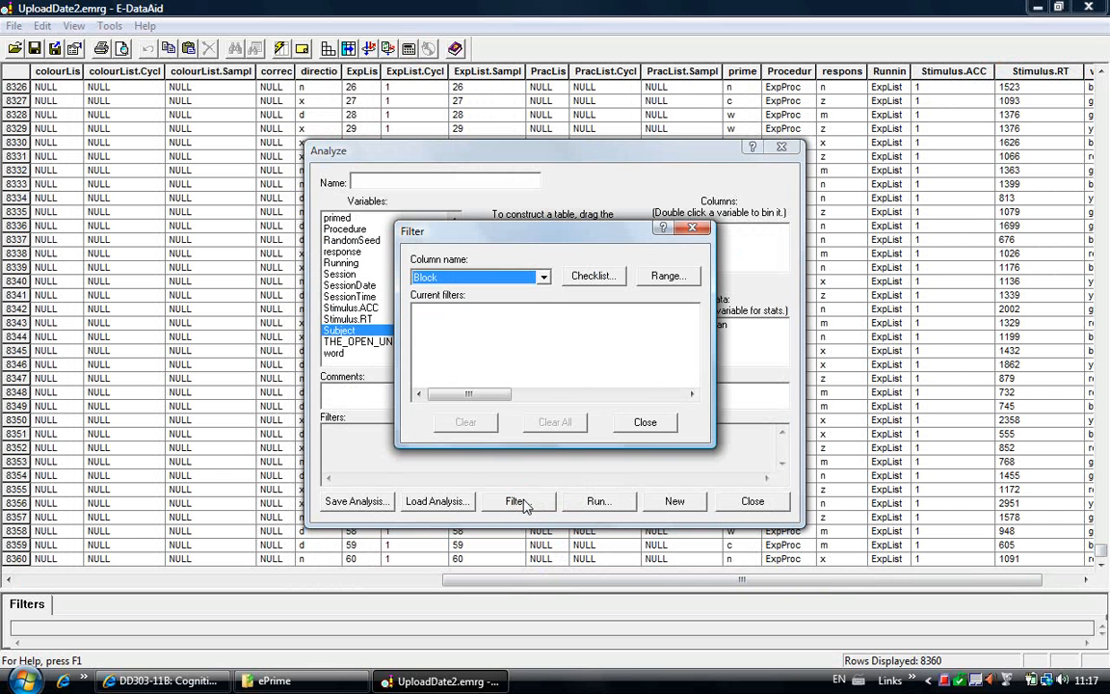
{"action": "left_click", "coordinate": [544, 279]}
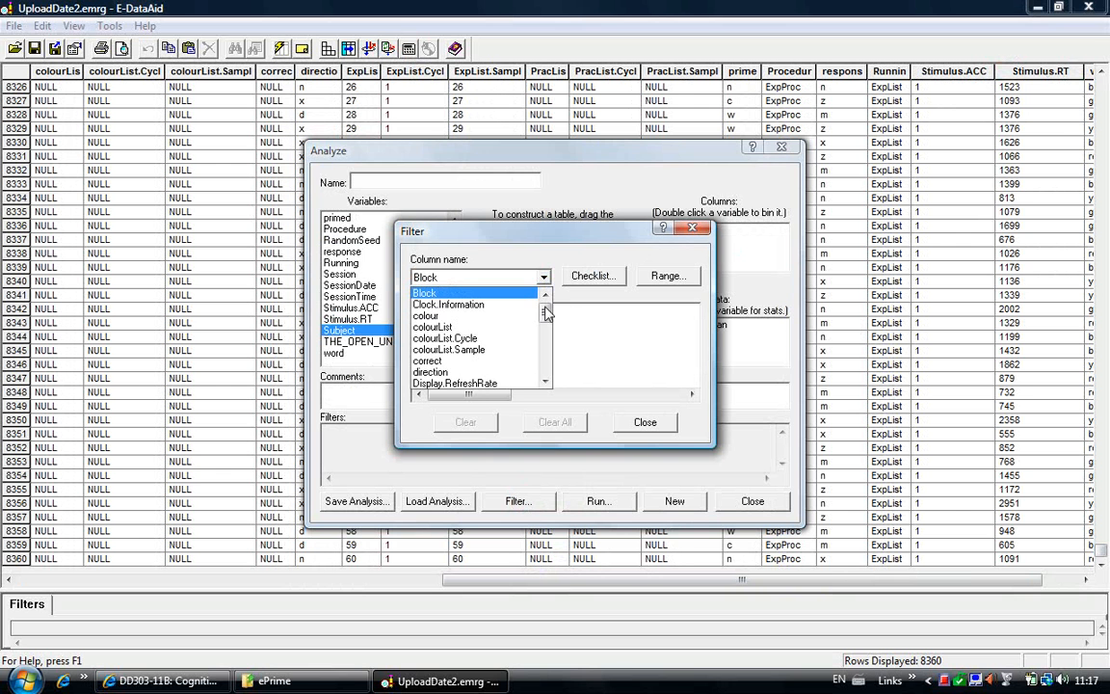
{"action": "left_click_drag", "start_coordinate": [546, 313], "coordinate": [547, 374]}
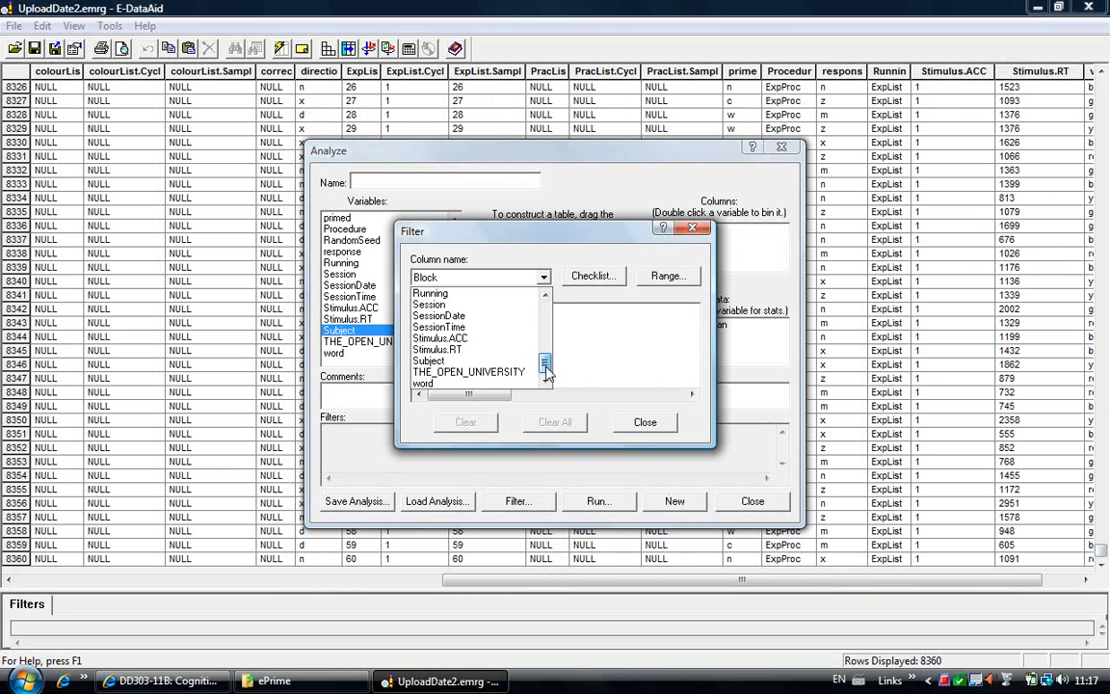
{"action": "left_click", "coordinate": [454, 339]}
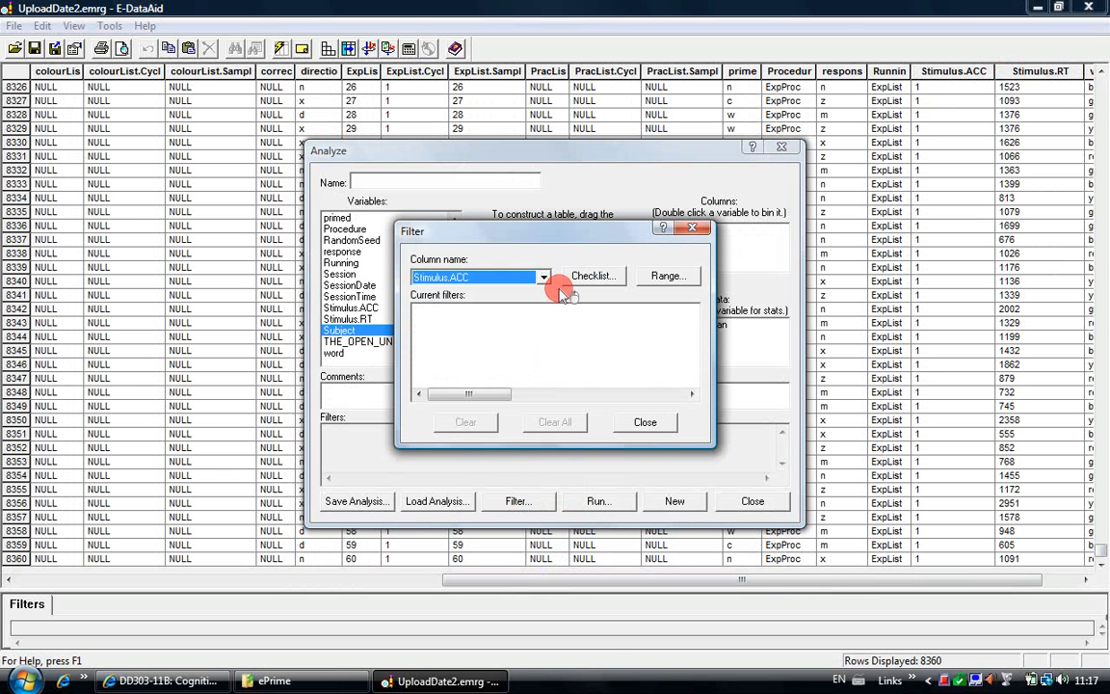
{"action": "left_click", "coordinate": [593, 277]}
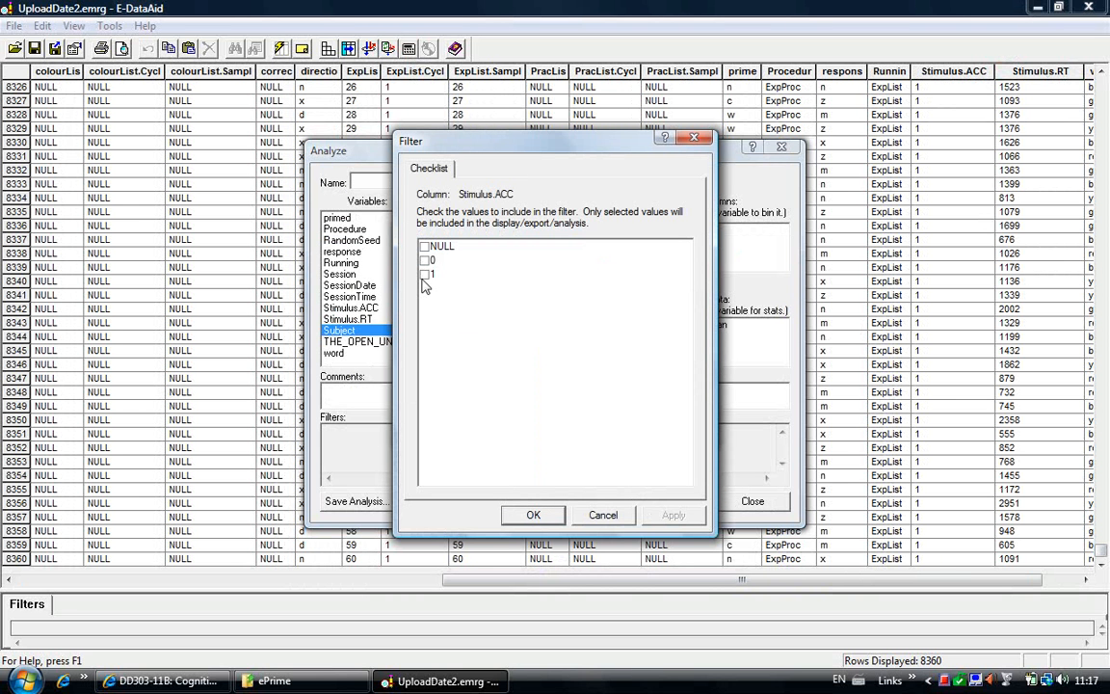
{"action": "left_click", "coordinate": [424, 275]}
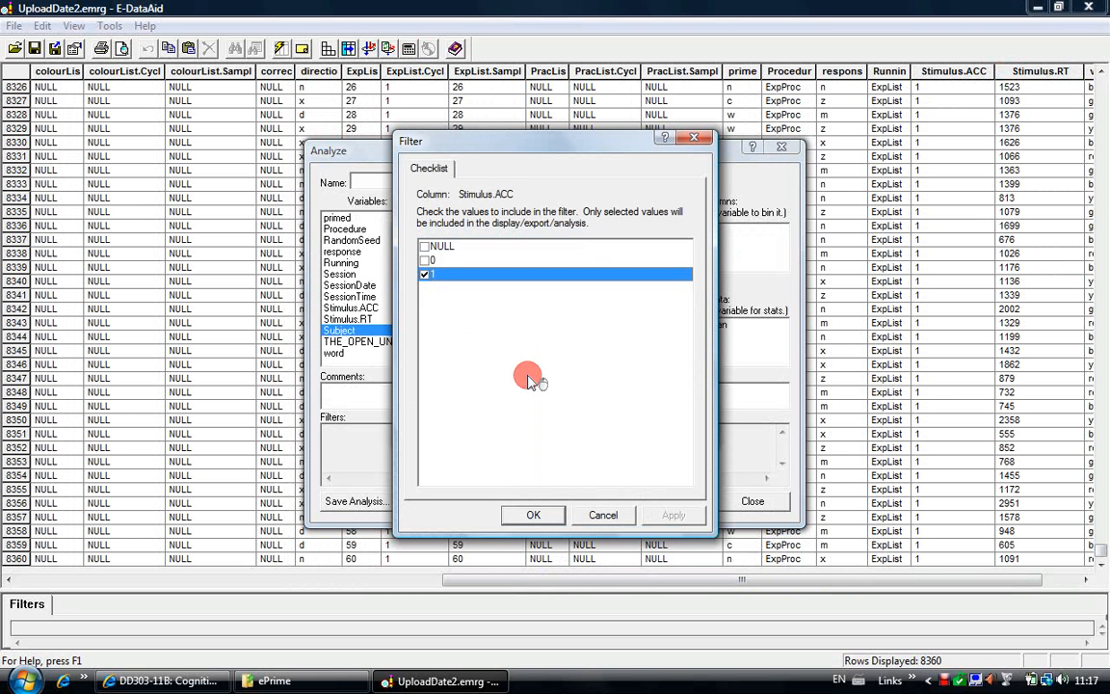
{"action": "left_click", "coordinate": [536, 516]}
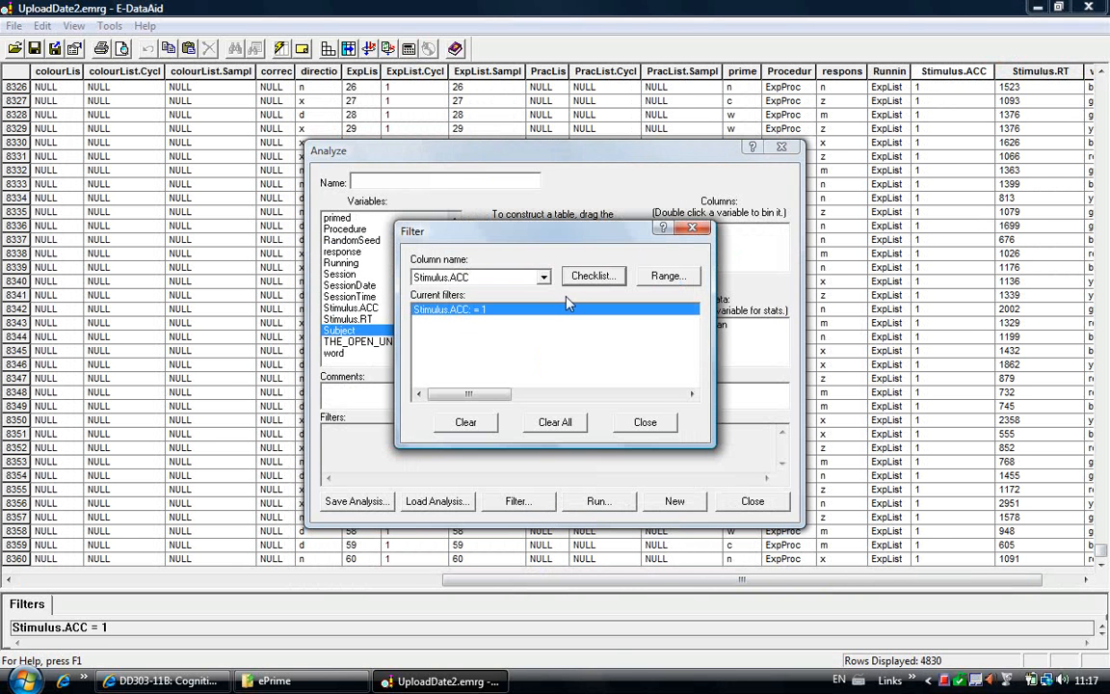
Add a checklist filter to the analysis that includes only the values c and w for primed
{"action": "left_click", "coordinate": [545, 278]}
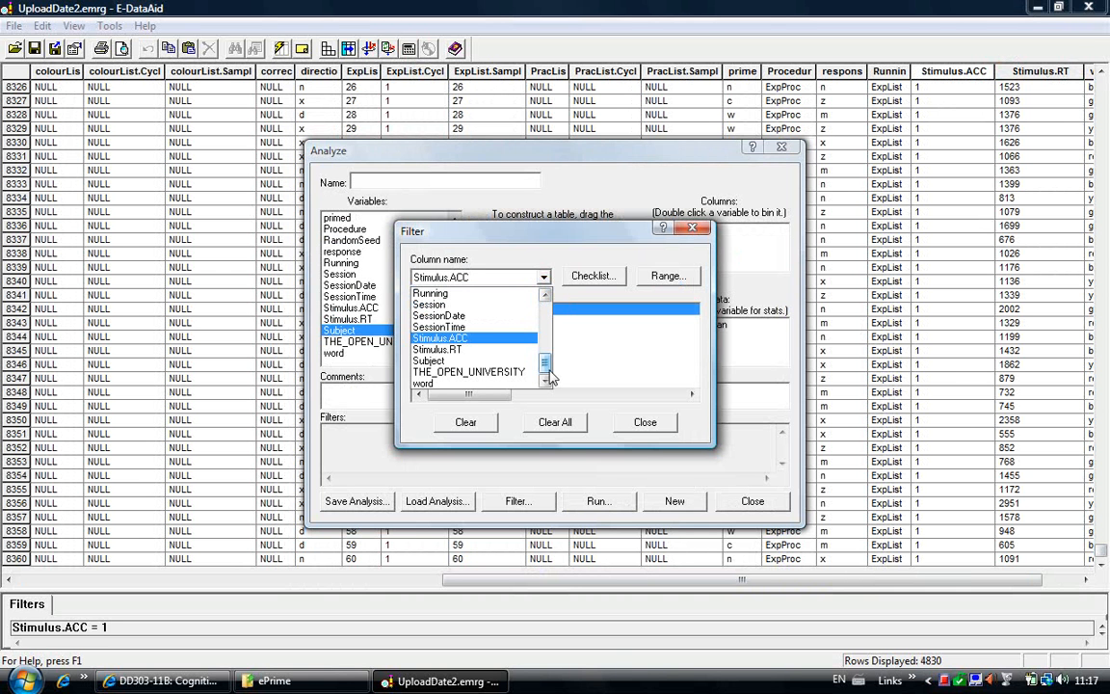
{"action": "left_click_drag", "start_coordinate": [550, 371], "coordinate": [548, 357]}
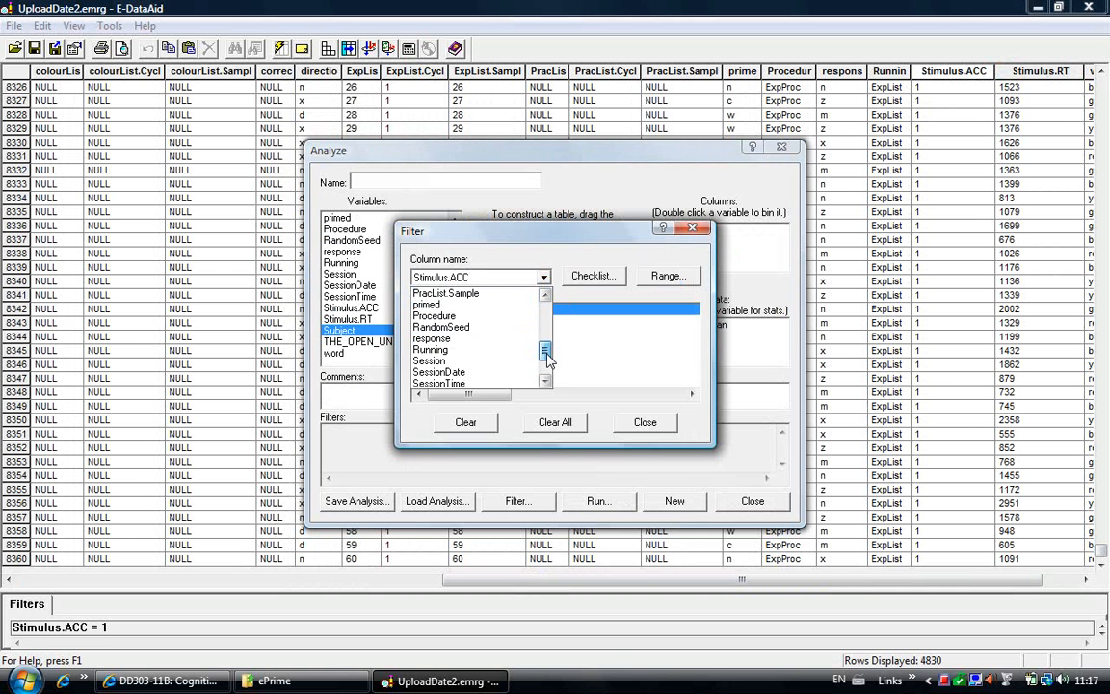
{"action": "left_click", "coordinate": [448, 305]}
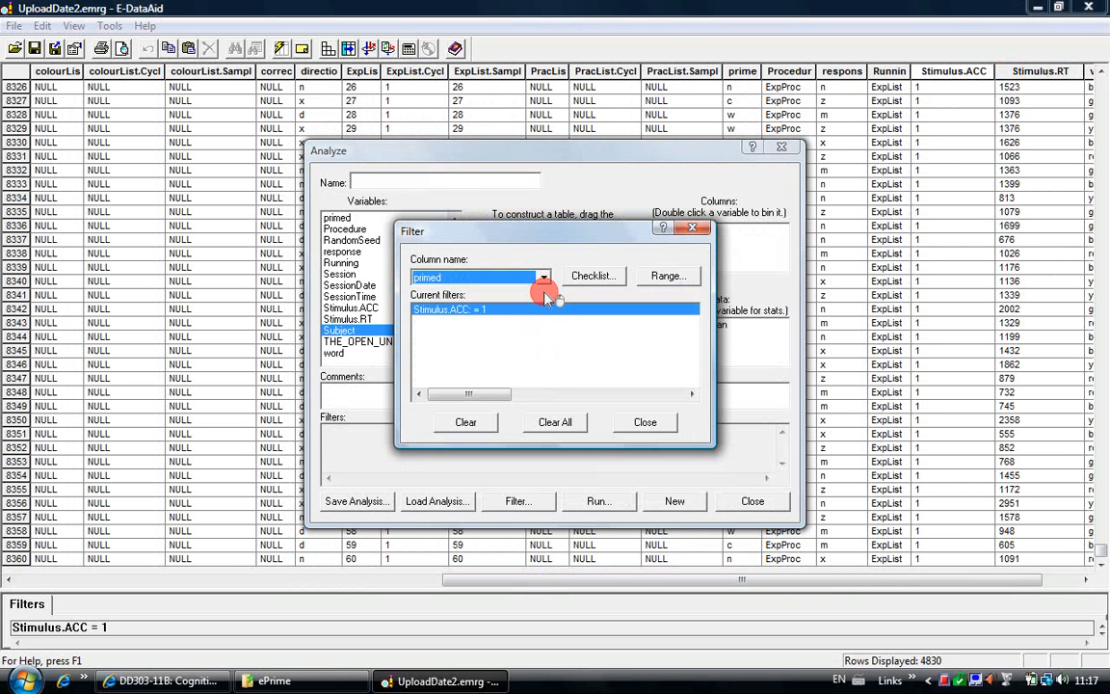
{"action": "left_click", "coordinate": [592, 277]}
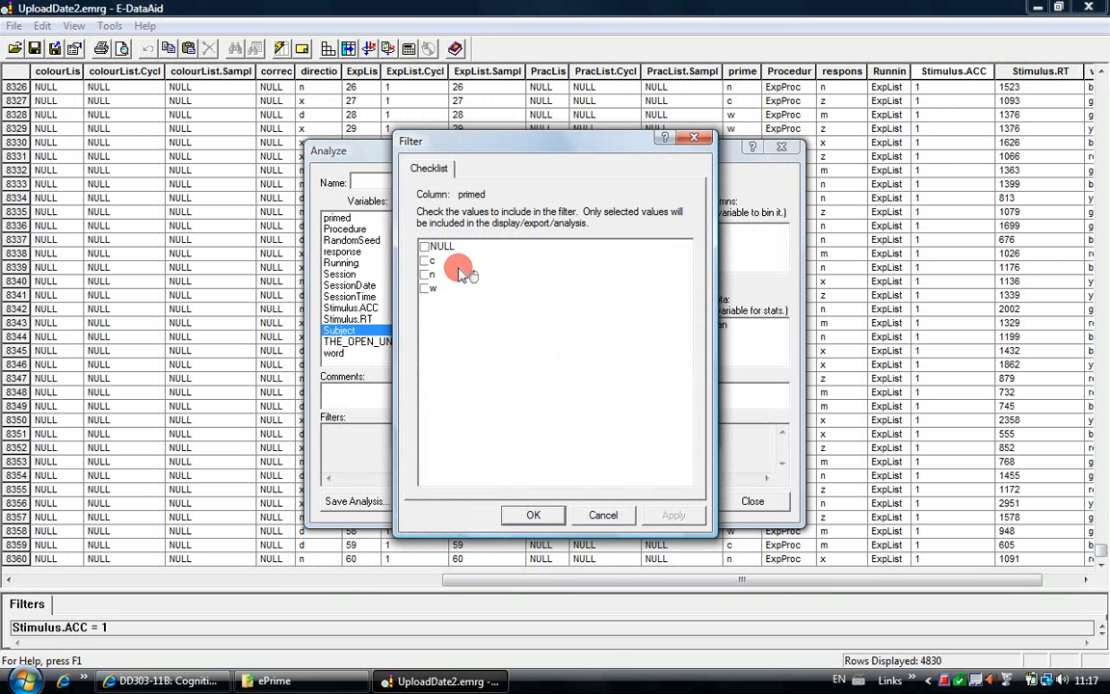
{"action": "left_click", "coordinate": [427, 262]}
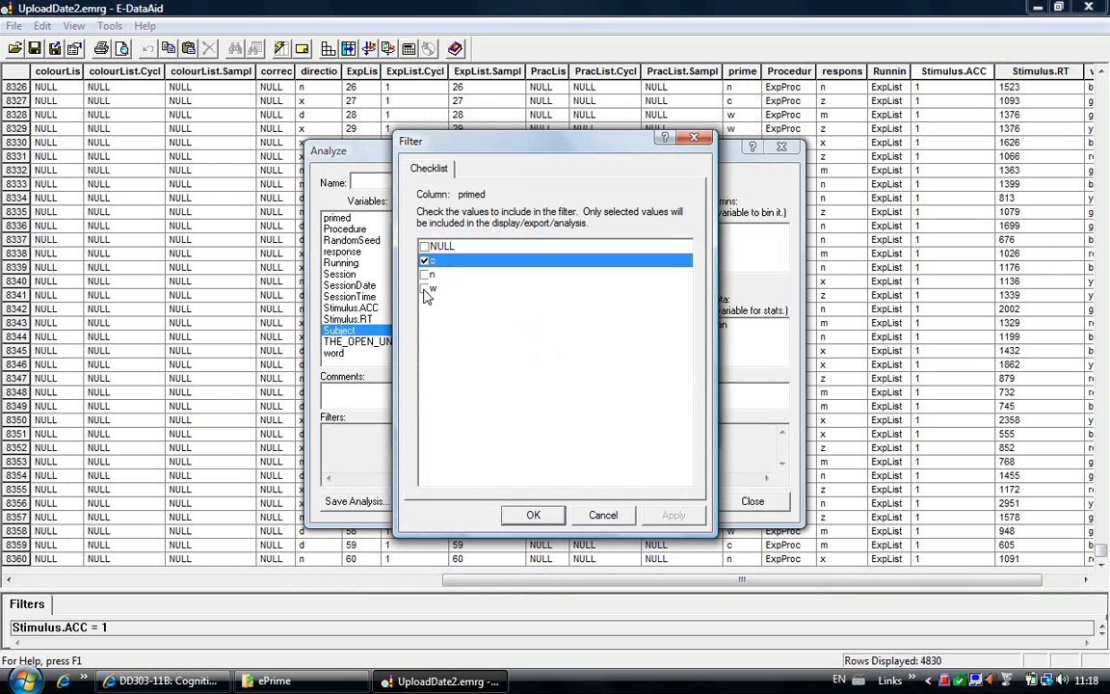
{"action": "left_click", "coordinate": [425, 289]}
{"action": "left_click", "coordinate": [488, 373]}
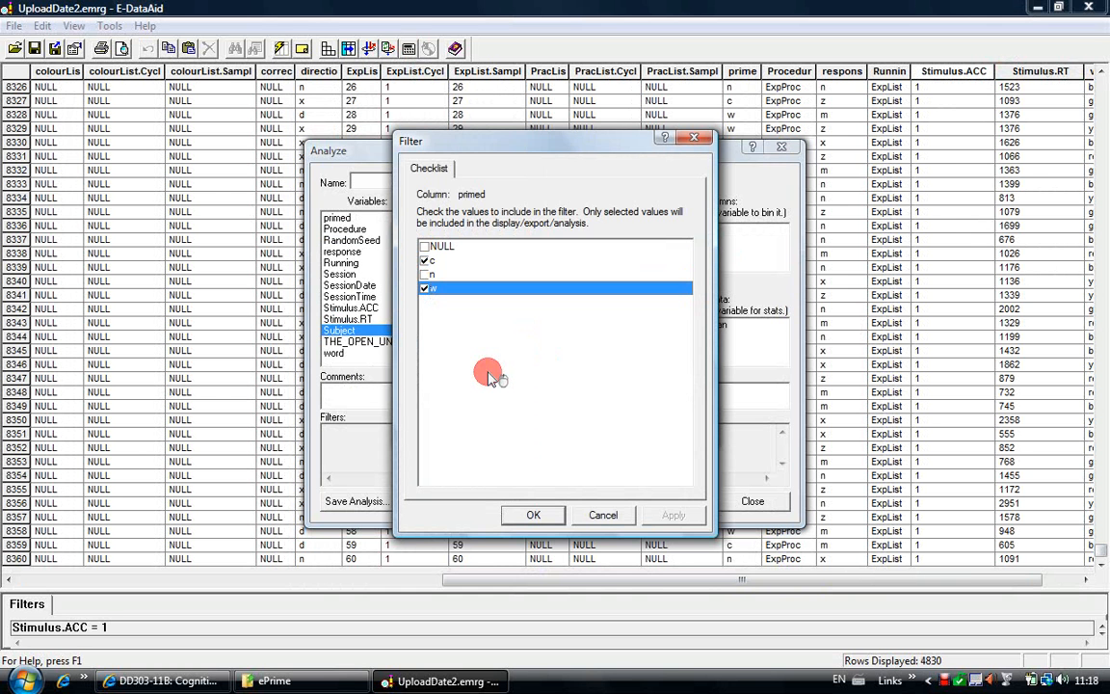
{"action": "left_click", "coordinate": [535, 516]}
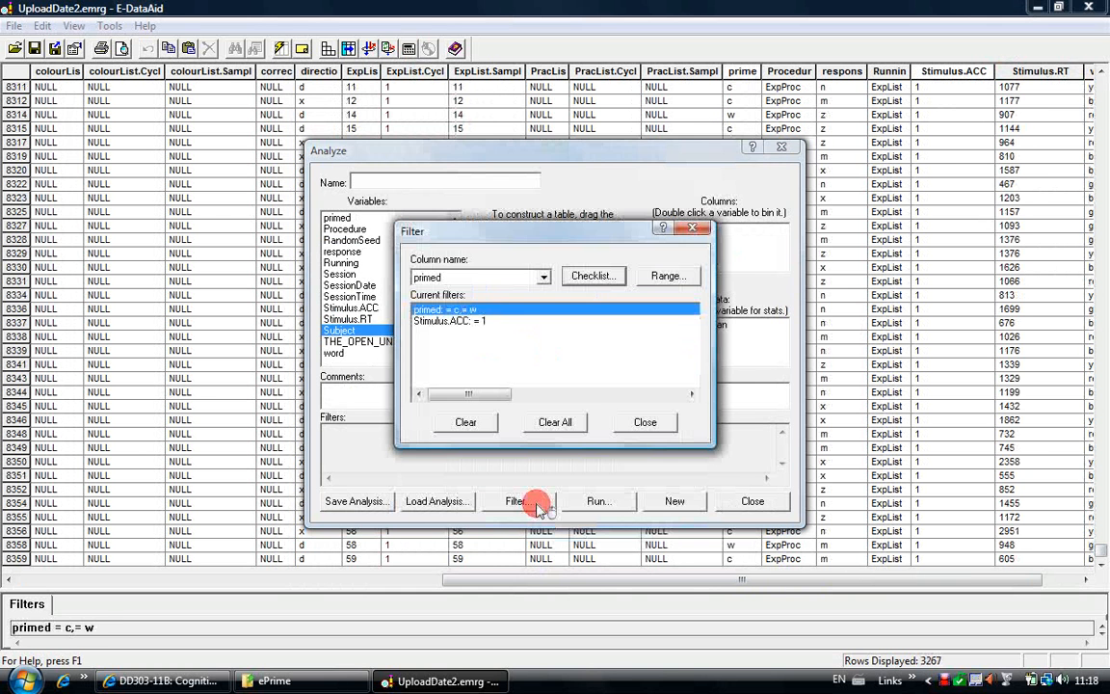
{"action": "left_click", "coordinate": [646, 423]}
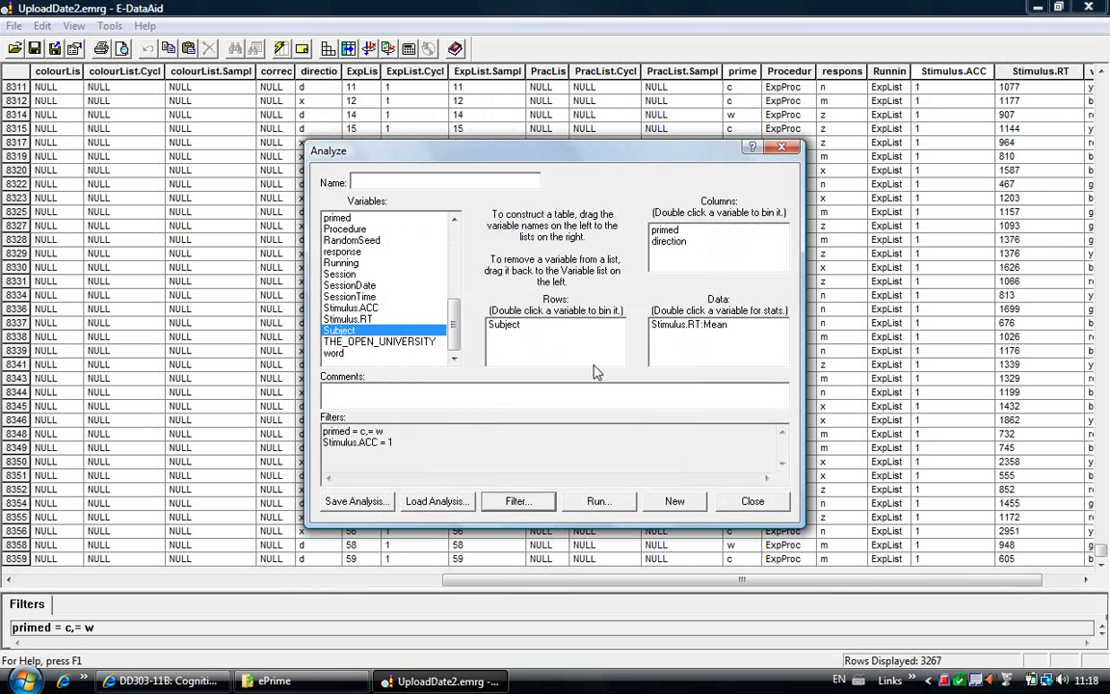
Run the analysis and look through the table of mean reaction times down to the last subject
{"action": "left_click", "coordinate": [604, 502]}
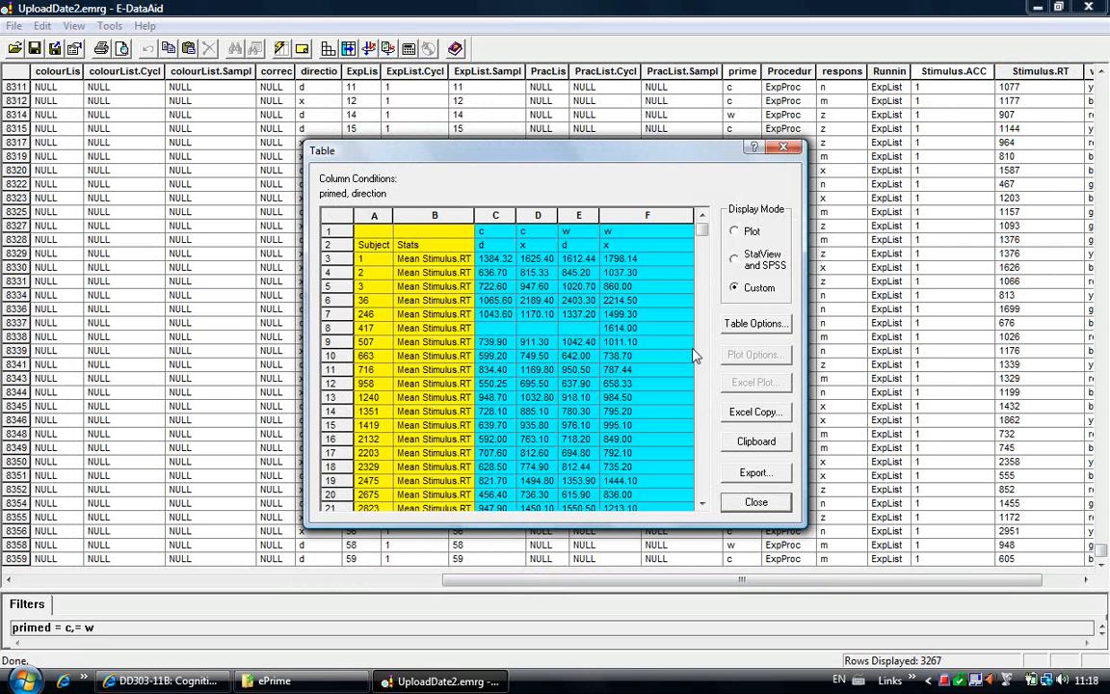
{"action": "scroll", "coordinate": [699, 290], "scroll_direction": "down", "scroll_amount": 2}
{"action": "left_click_drag", "start_coordinate": [702, 268], "coordinate": [716, 517]}
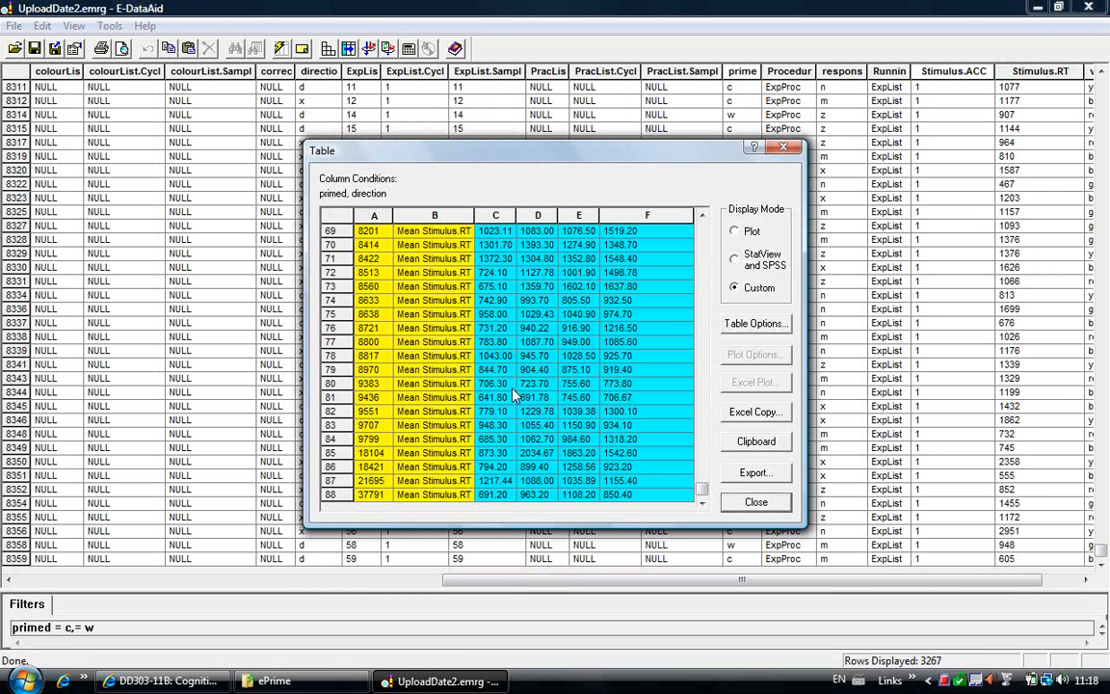
Show the table in StatView and SPSS mode and export it in that format, replacing TMA02 SPSS input file.txt in the ePrime folder
{"action": "left_click", "coordinate": [736, 261]}
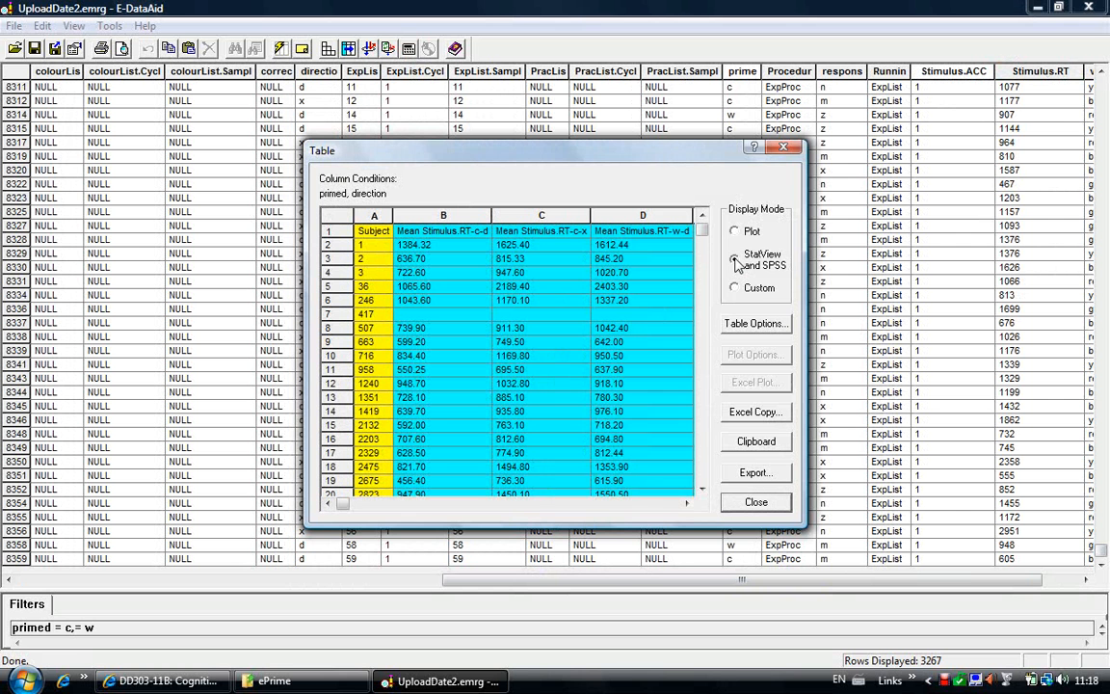
{"action": "left_click", "coordinate": [755, 475]}
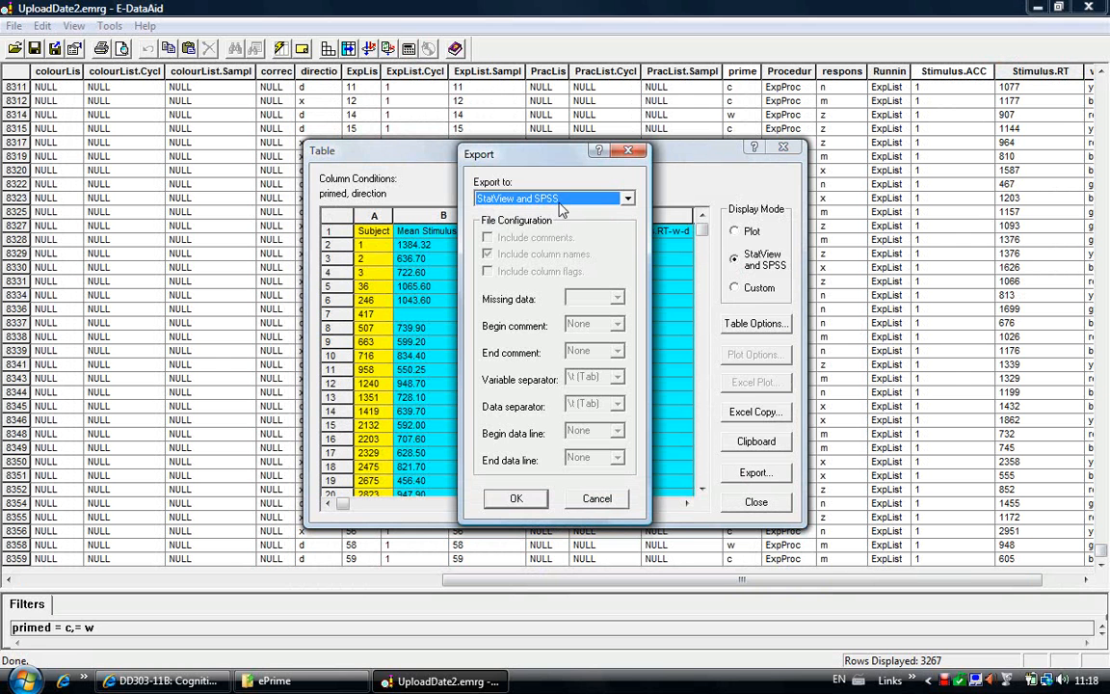
{"action": "left_click", "coordinate": [520, 500]}
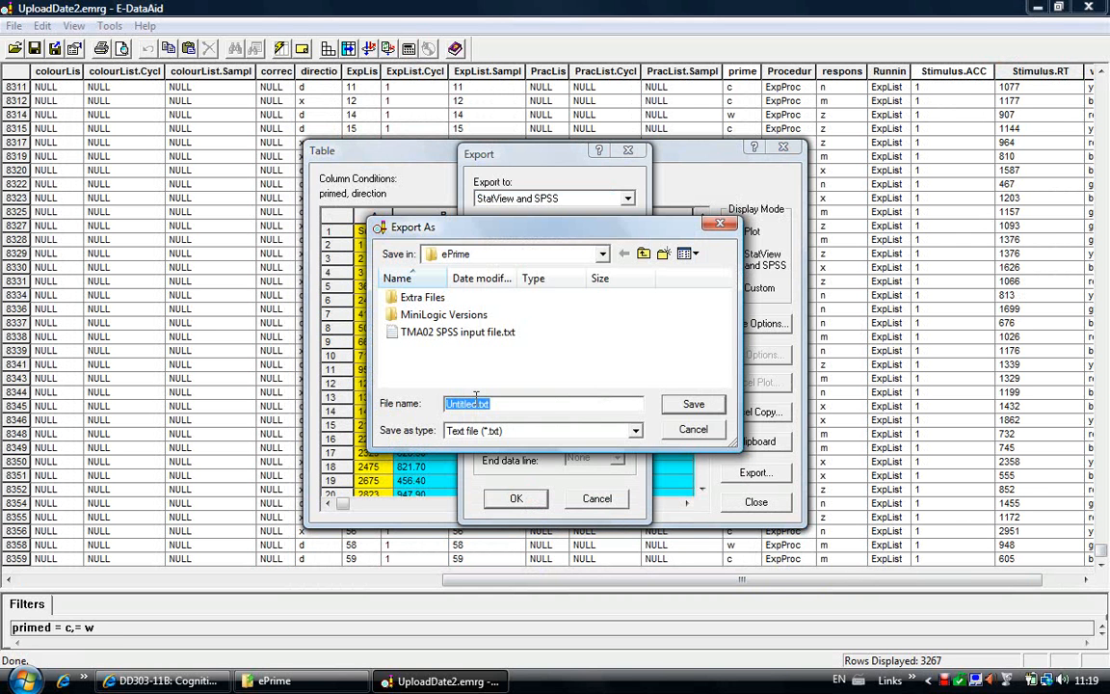
{"action": "left_click", "coordinate": [488, 334]}
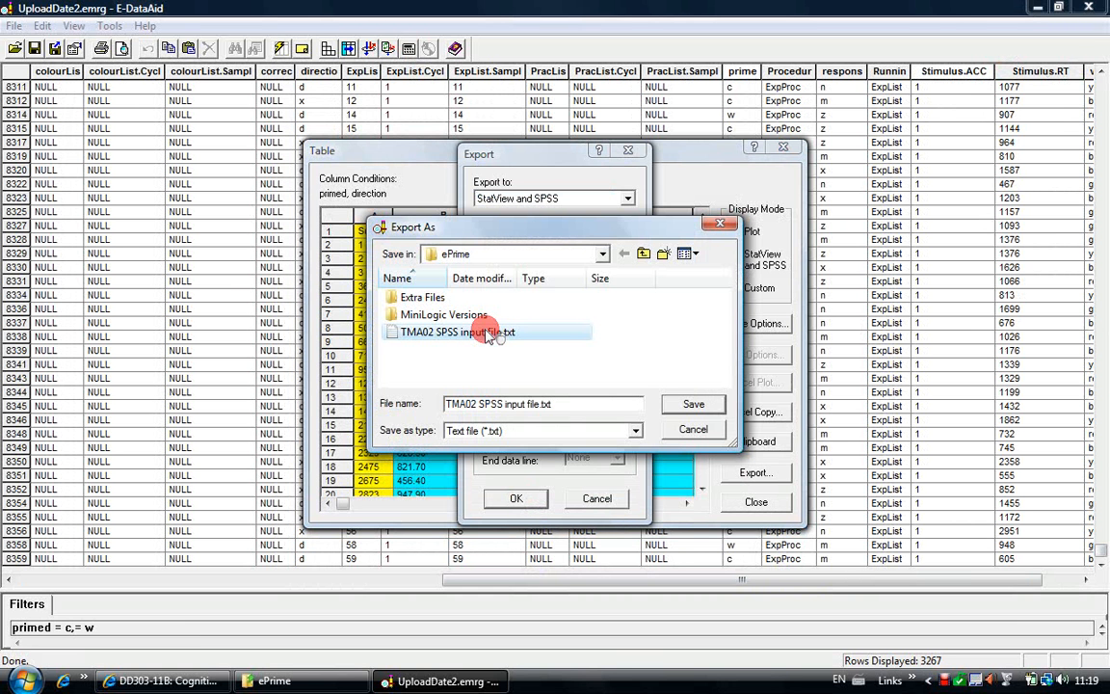
{"action": "left_click", "coordinate": [696, 406]}
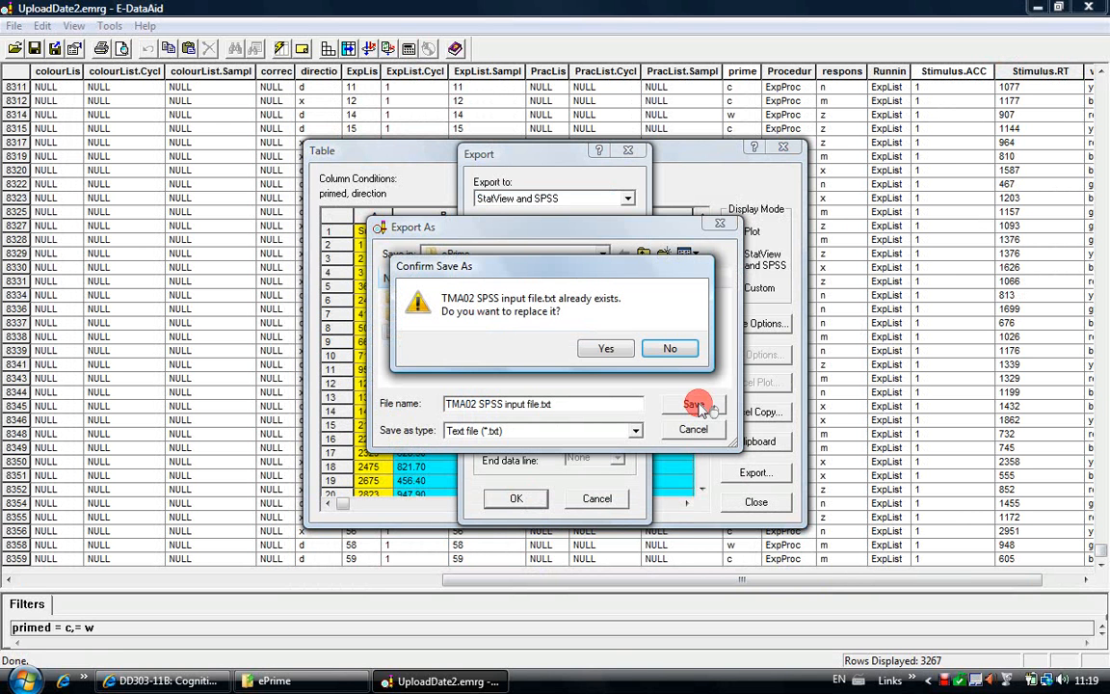
{"action": "left_click", "coordinate": [607, 349]}
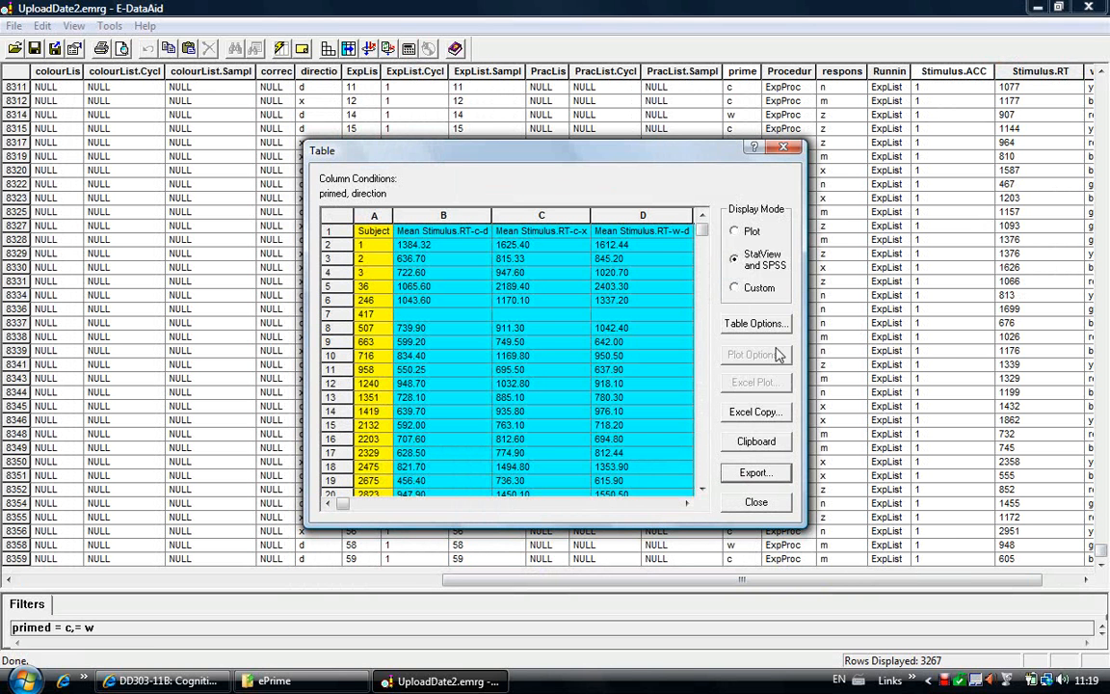
Close the results table and the analysis without saving the analysis, and exit the program
{"action": "left_click", "coordinate": [784, 149]}
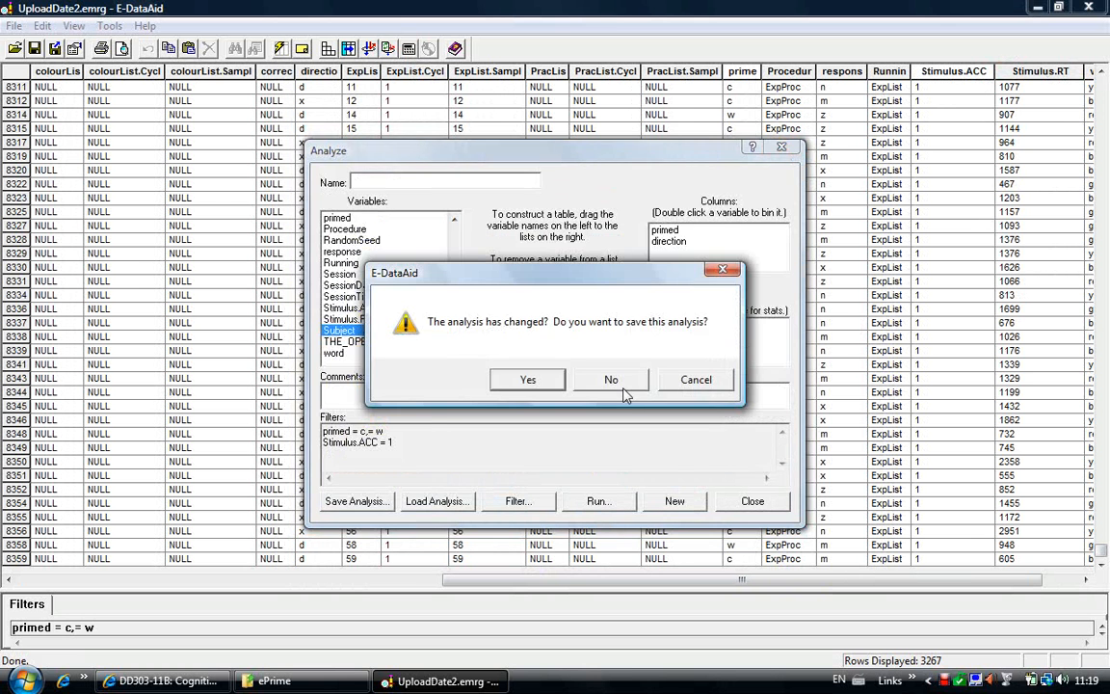
{"action": "left_click", "coordinate": [623, 385]}
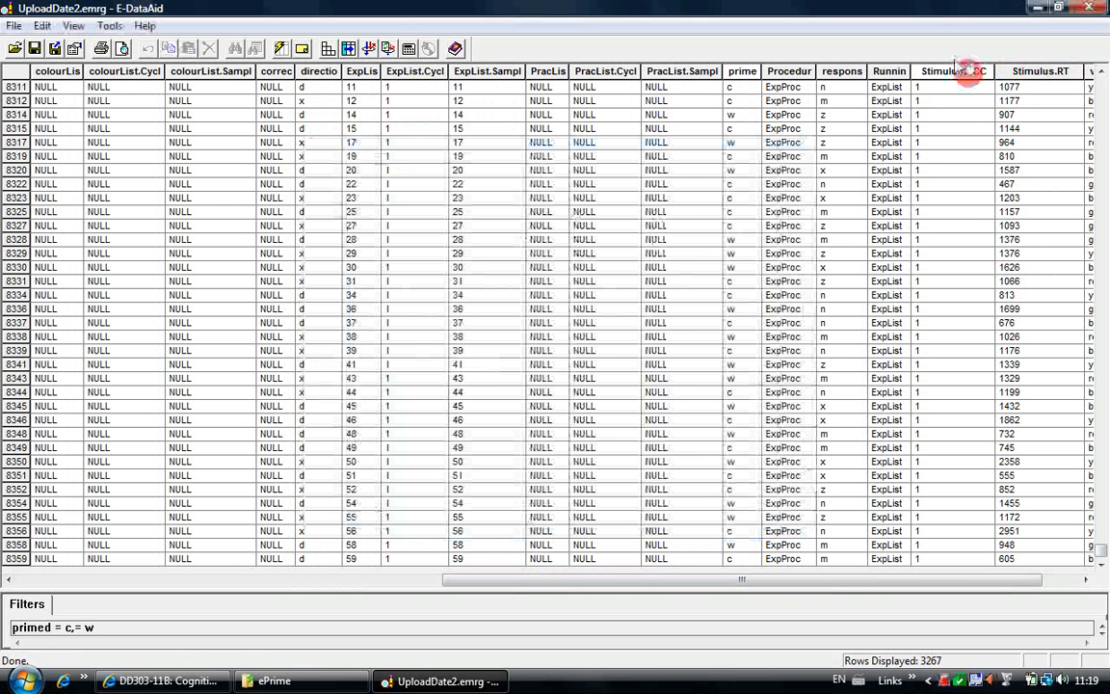
{"action": "left_click", "coordinate": [1090, 8]}
{"action": "left_click", "coordinate": [581, 380]}
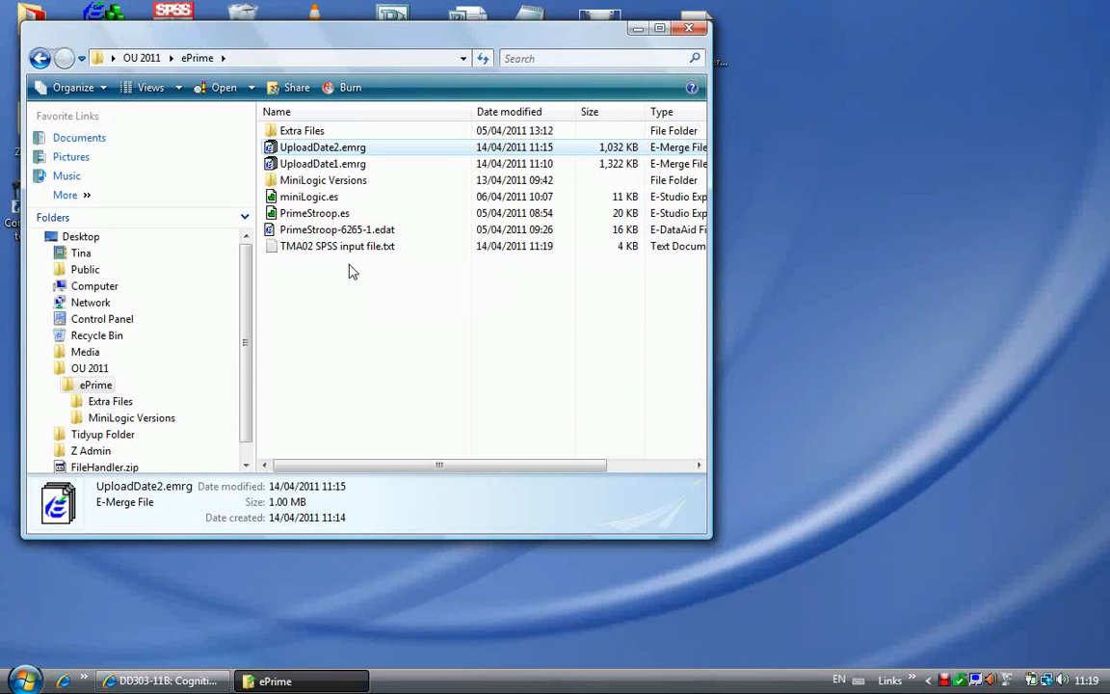
Open the exported TMA02 SPSS input file.txt from the ePrime folder in Notepad and examine its column headings and subject rows
{"action": "left_click", "coordinate": [371, 247]}
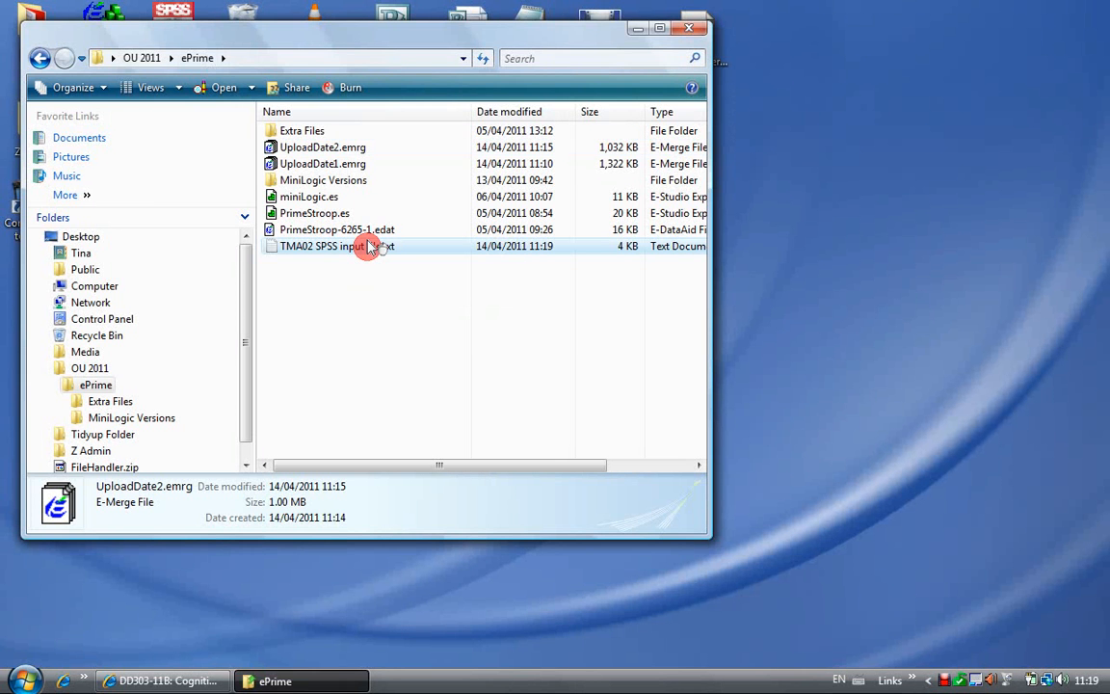
{"action": "double_click", "coordinate": [371, 247]}
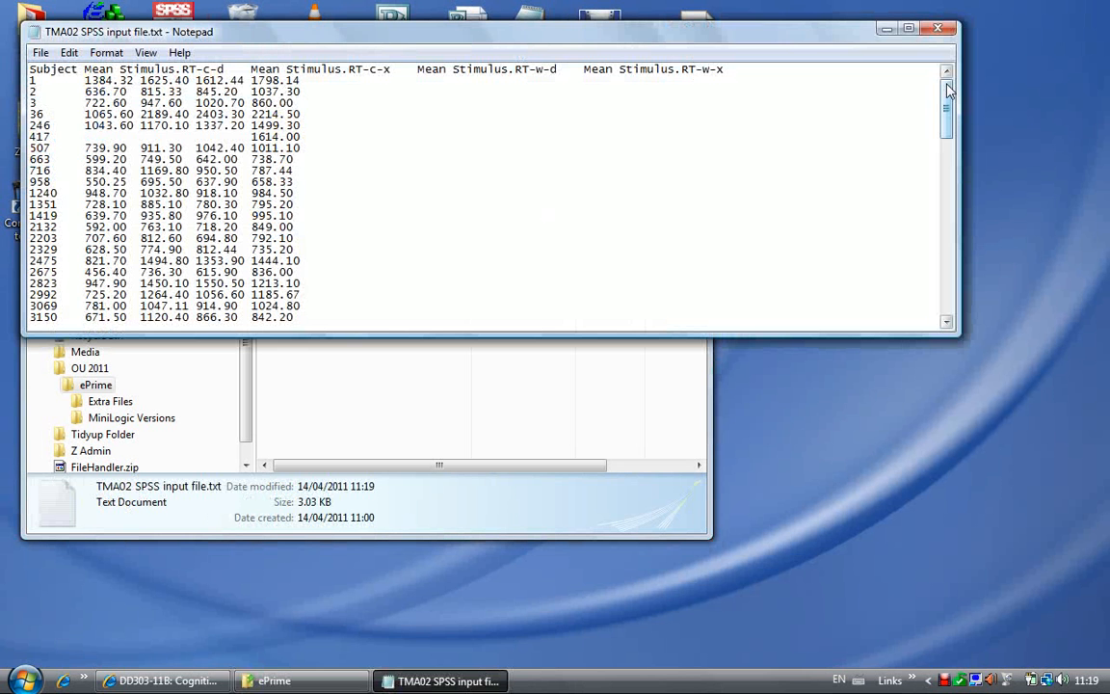
{"action": "mouse_move", "coordinate": [949, 90]}
{"action": "left_mouse_down"}
{"action": "mouse_move", "coordinate": [975, 258]}
{"action": "mouse_move", "coordinate": [947, 94]}
{"action": "left_mouse_up"}
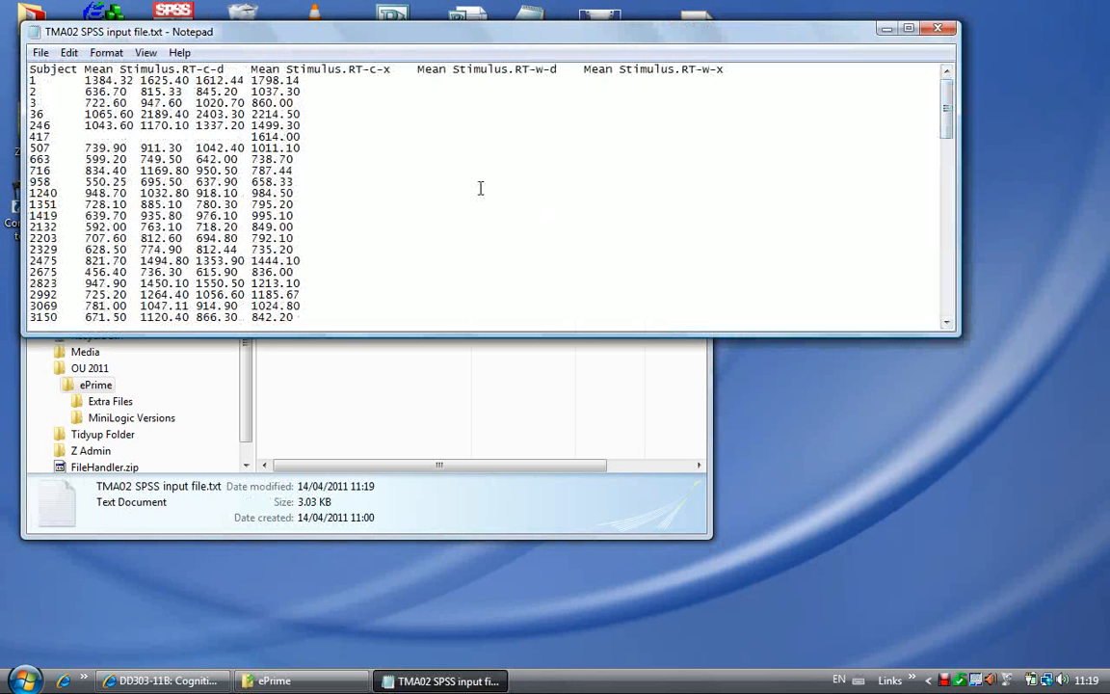